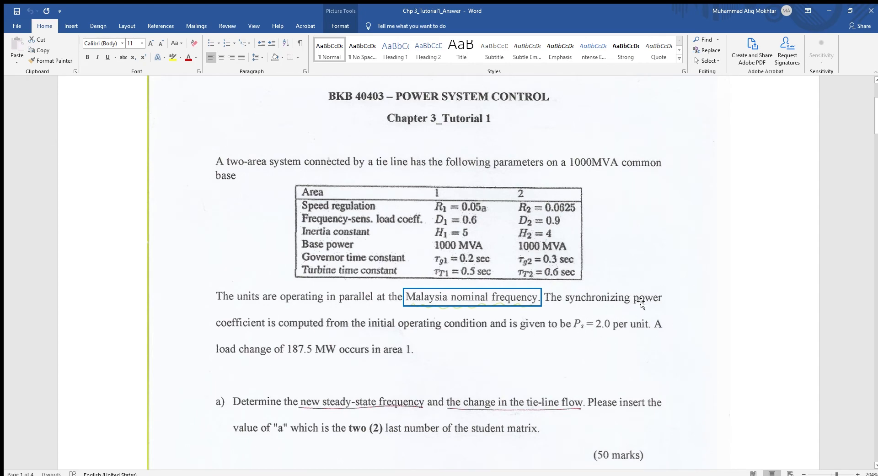
# Review the tutorial's two-area system parameters, the block diagrams and the simulation block diagram in the document.
pyautogui.scroll(-3, 677, 229)
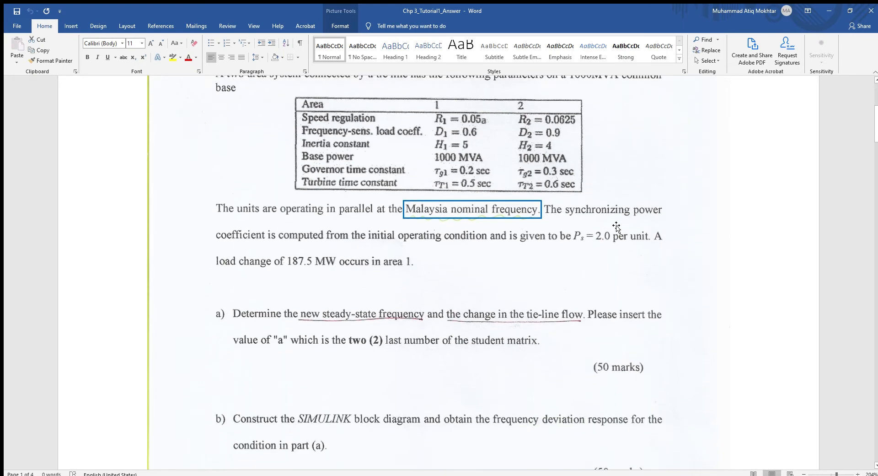
pyautogui.scroll(3, 526, 215)
pyautogui.scroll(-15, 486, 201)
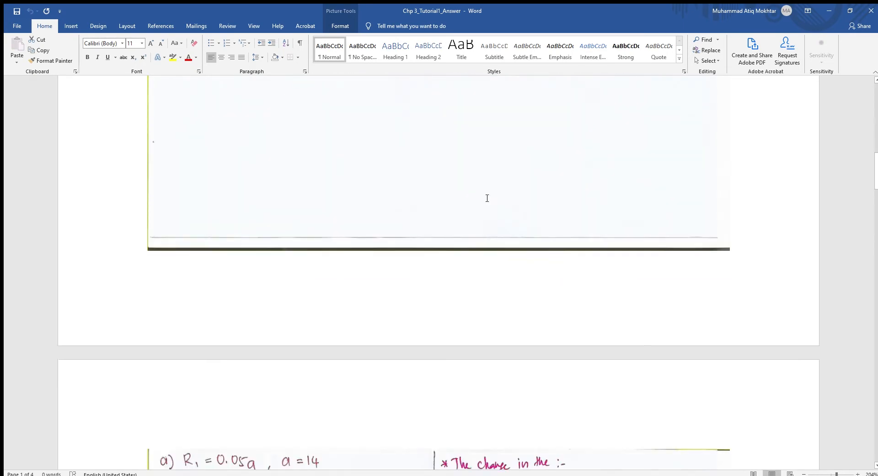
pyautogui.scroll(-15, 487, 200)
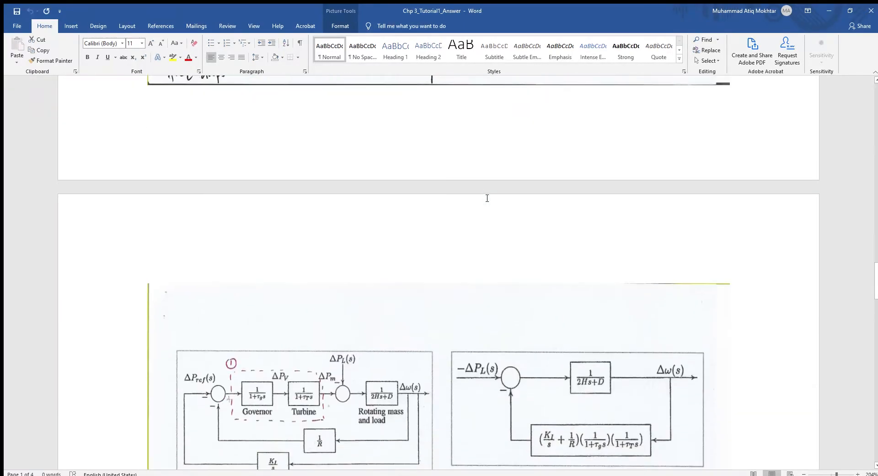
pyautogui.scroll(-15, 521, 211)
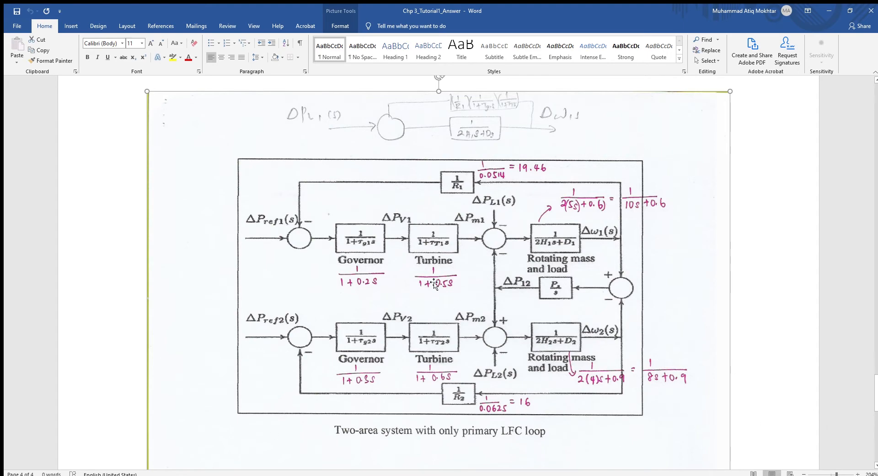
pyautogui.scroll(-6, 555, 436)
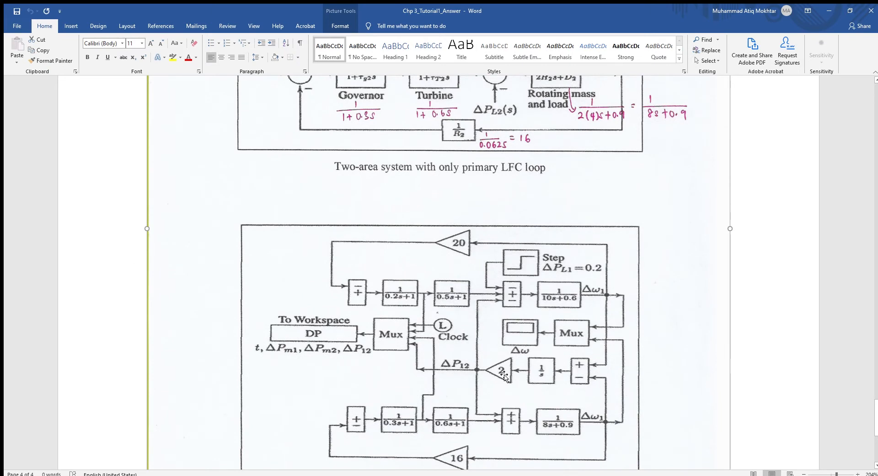
pyautogui.moveTo(876, 404); pyautogui.dragTo(876, 105)
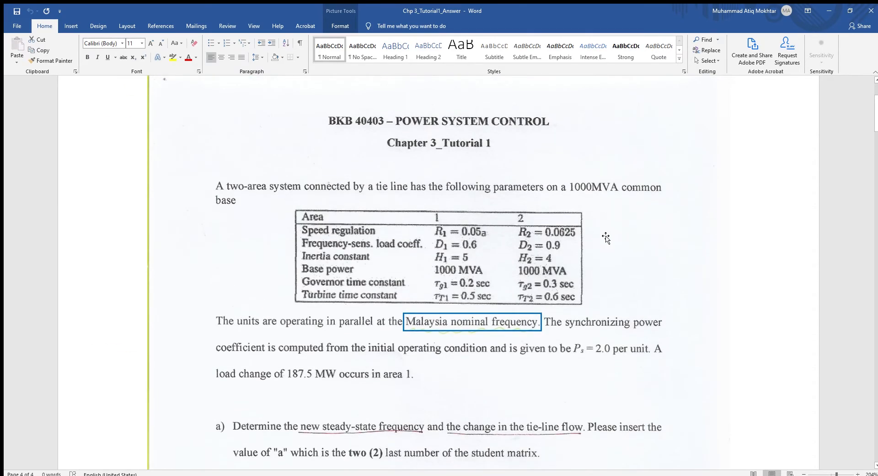
pyautogui.scroll(-1, 590, 326)
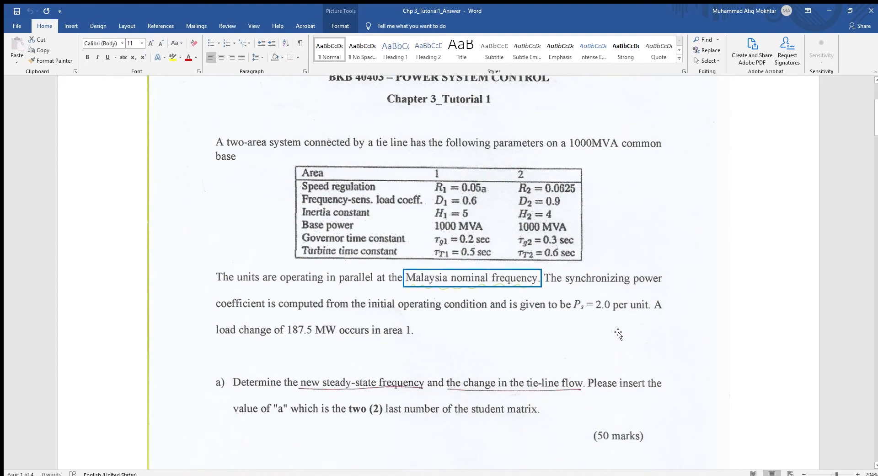
pyautogui.moveTo(876, 123); pyautogui.dragTo(868, 410)
pyautogui.scroll(-6, 636, 320)
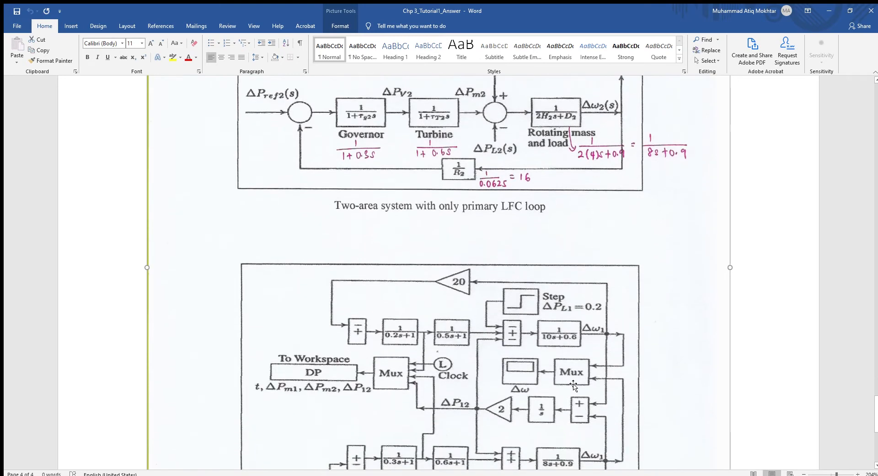
pyautogui.scroll(1, 617, 374)
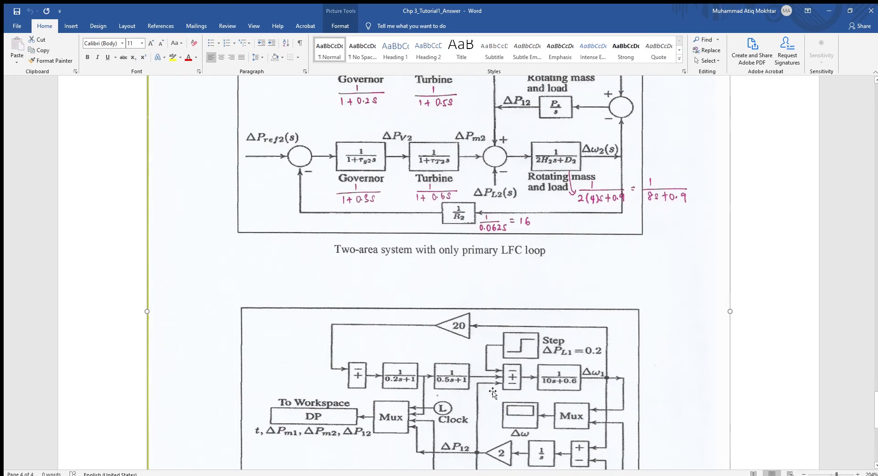
pyautogui.scroll(-4, 493, 392)
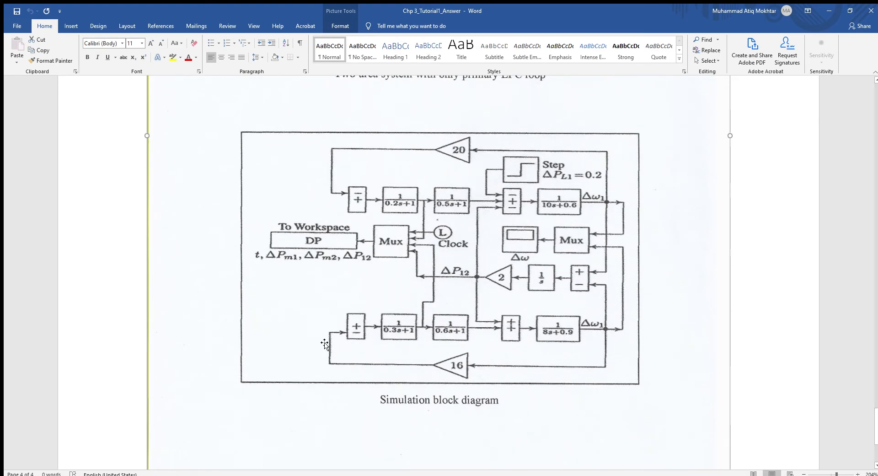
pyautogui.scroll(10, 324, 344)
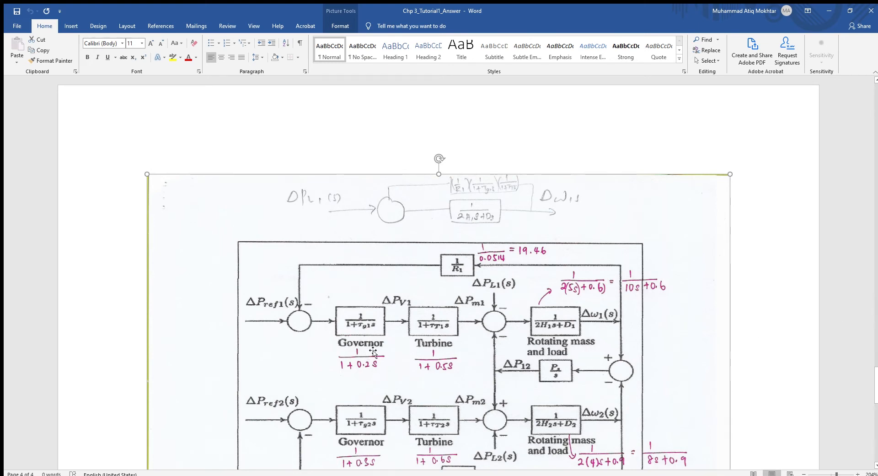
pyautogui.scroll(20, 821, 127)
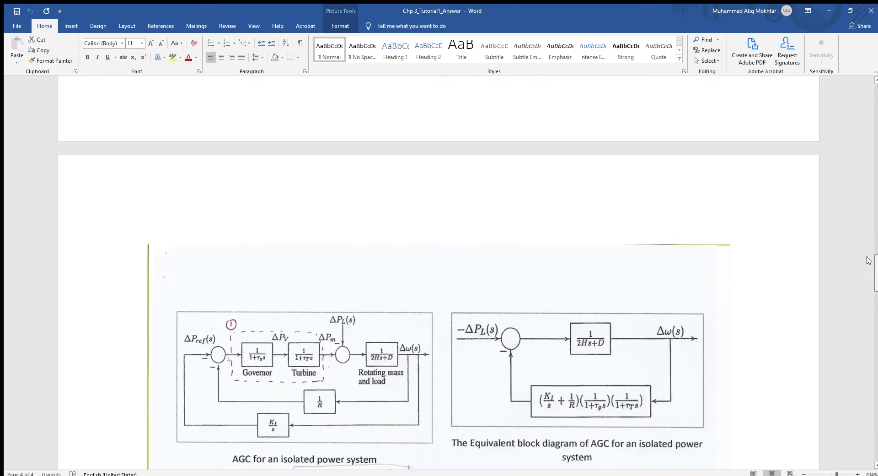
pyautogui.scroll(5, 821, 127)
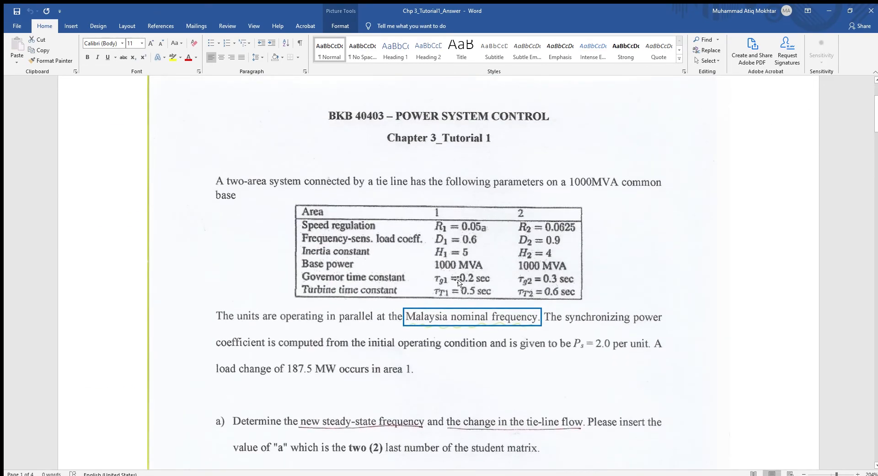
pyautogui.moveTo(875, 124); pyautogui.dragTo(875, 411)
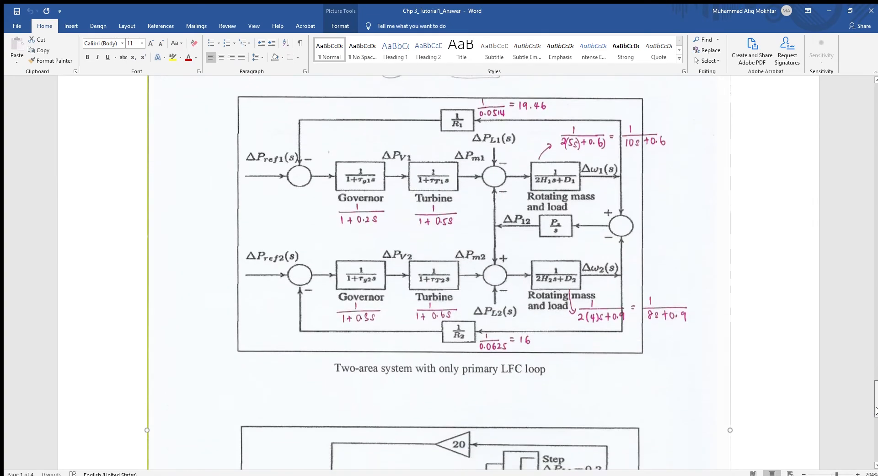
pyautogui.scroll(1, 587, 357)
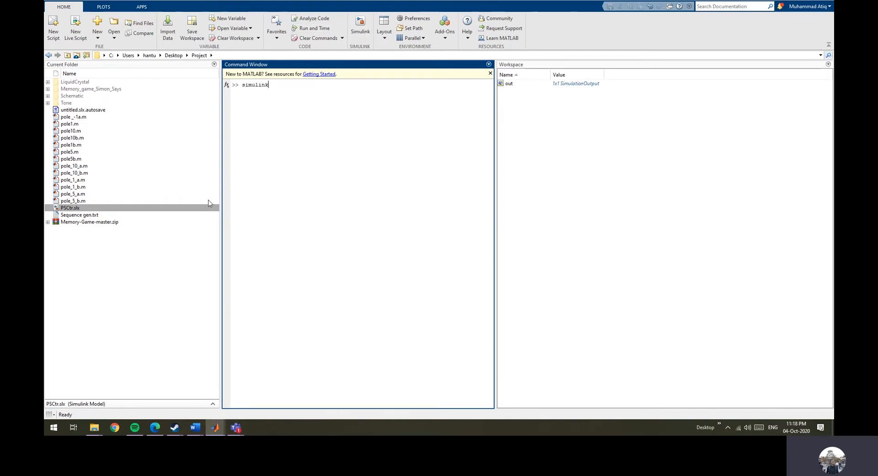
# Bring up the untitled Simulink model beside the tutorial document, with the simulation block diagram in view.
pyautogui.moveTo(215, 427)
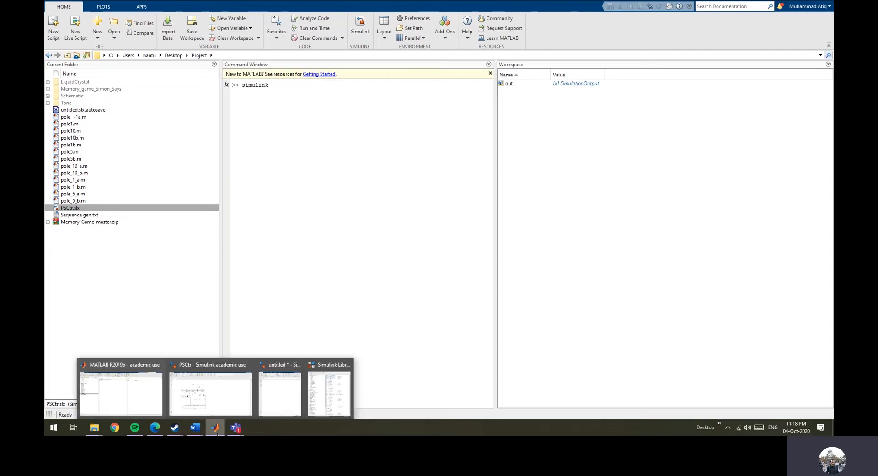
pyautogui.click(284, 401)
pyautogui.click(410, 1)
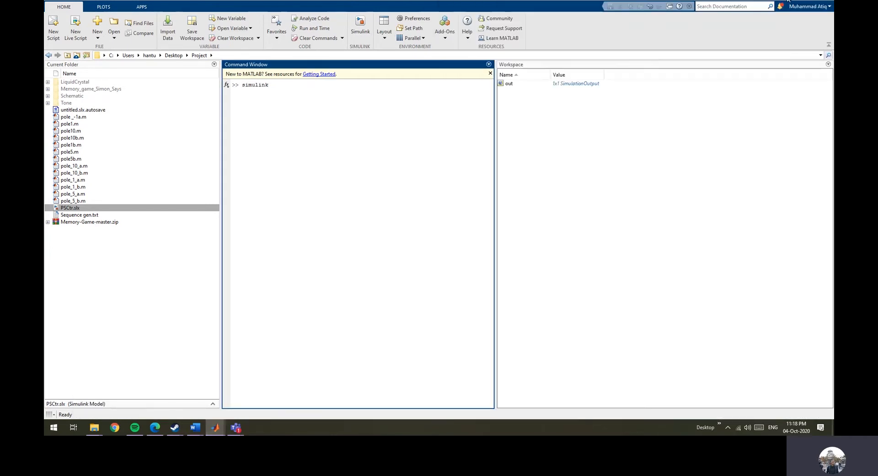
pyautogui.click(787, 1)
pyautogui.moveTo(198, 432)
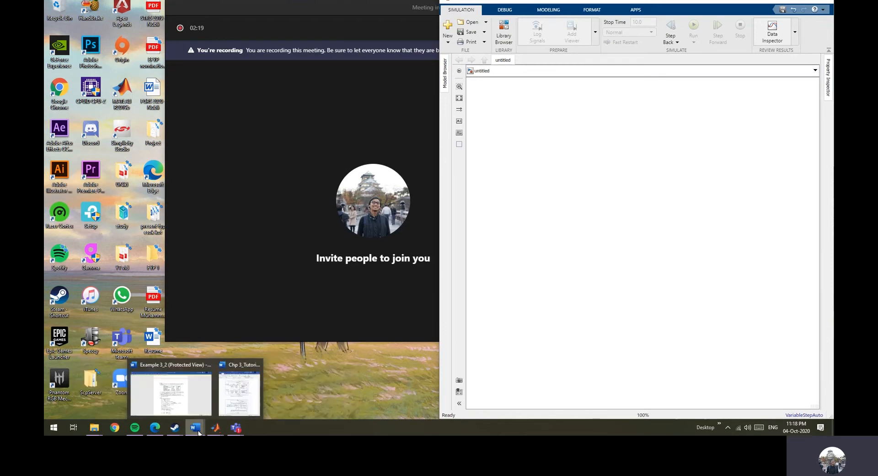
pyautogui.moveTo(191, 391)
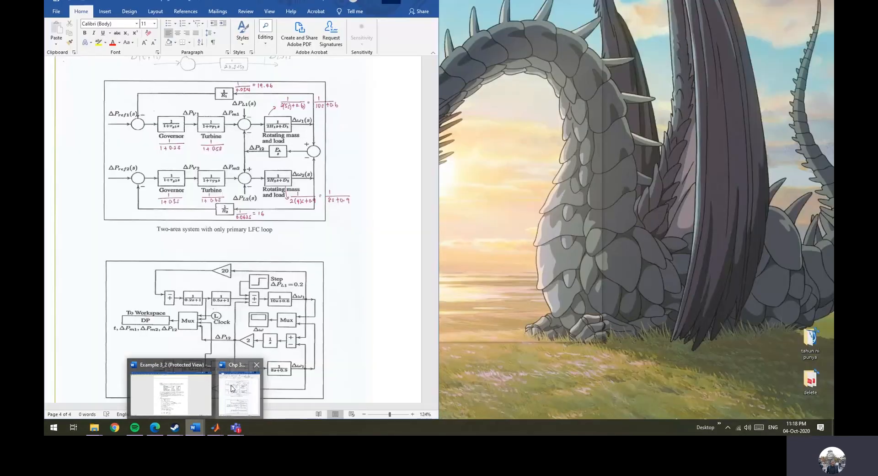
pyautogui.click(231, 388)
pyautogui.scroll(3, 382, 203)
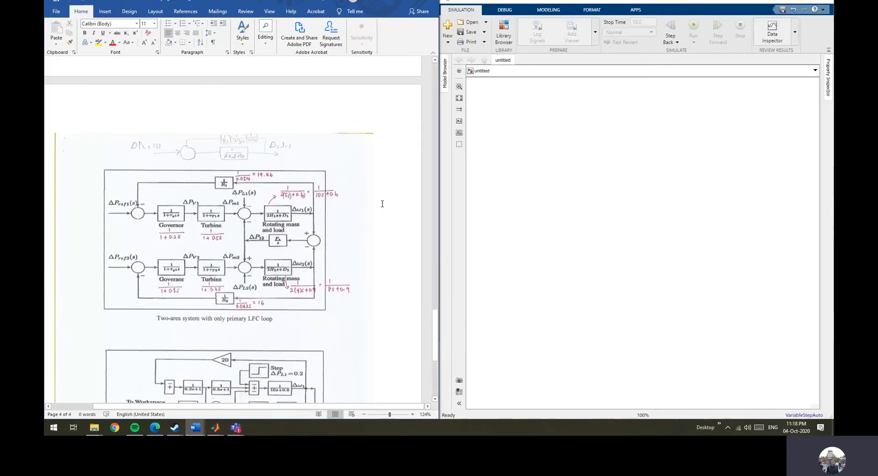
pyautogui.scroll(-1, 131, 169)
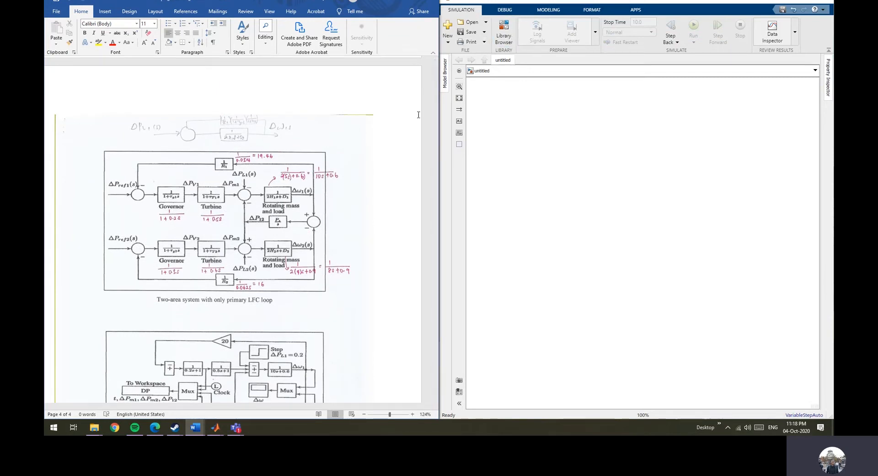
pyautogui.scroll(-4, 285, 265)
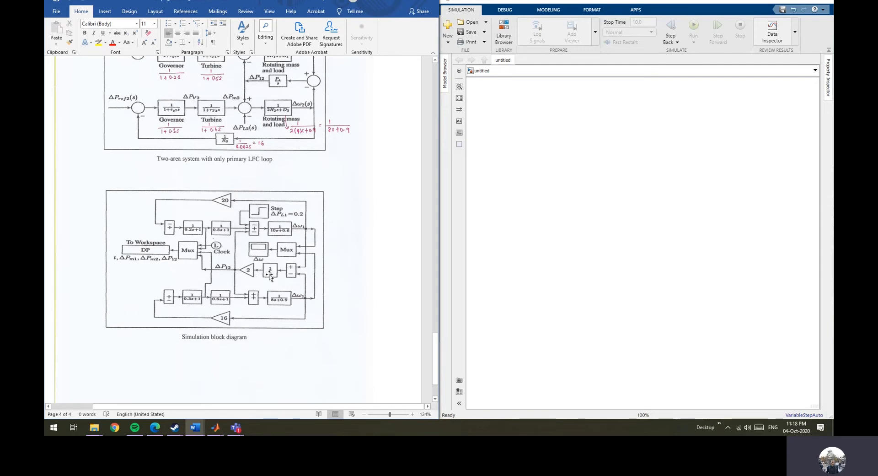
# Open the Library Browser and add a Clock block to the untitled model.
pyautogui.click(504, 33)
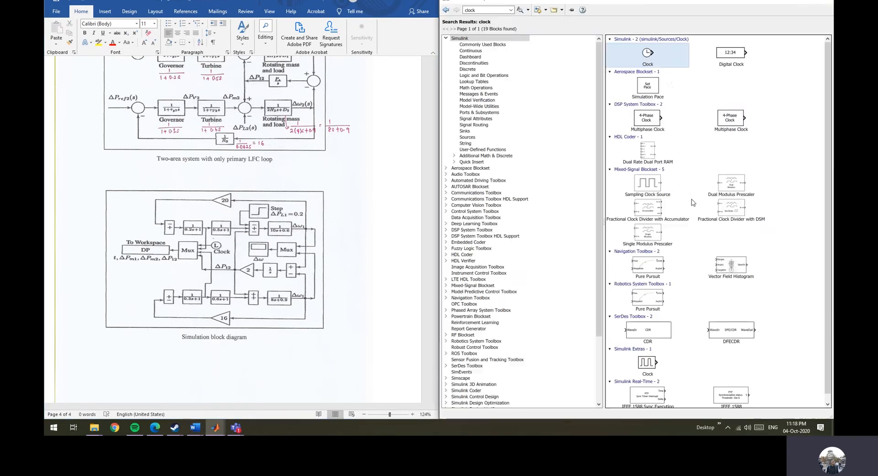
pyautogui.doubleClick(655, 64)
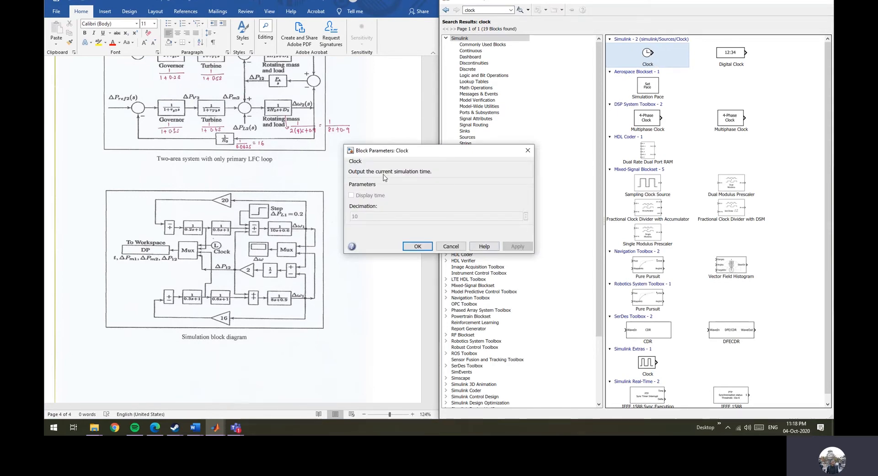
pyautogui.click(447, 244)
pyautogui.rightClick(654, 51)
pyautogui.click(689, 58)
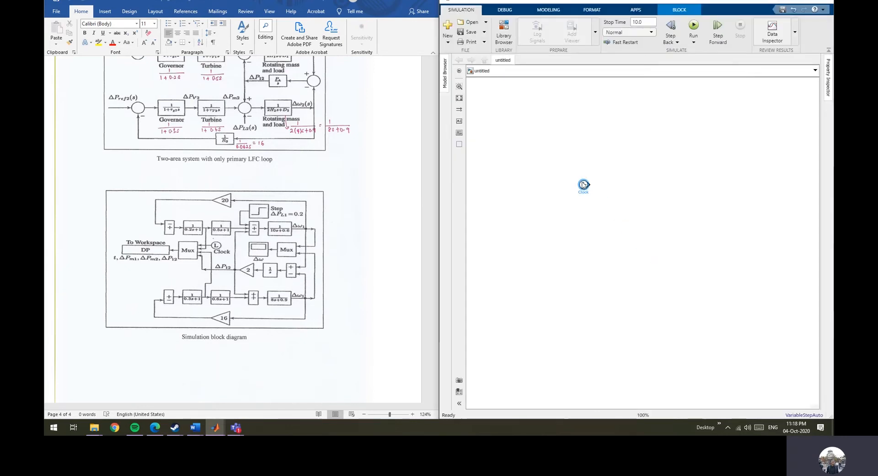
pyautogui.moveTo(583, 184); pyautogui.dragTo(590, 190)
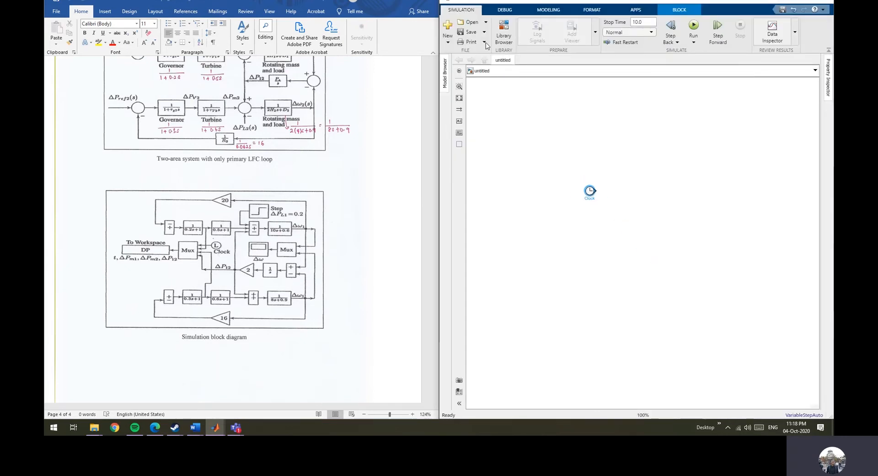
# Search the library for the Transfer Fcn block and inspect its default parameters.
pyautogui.click(504, 32)
pyautogui.press('BackSpace')
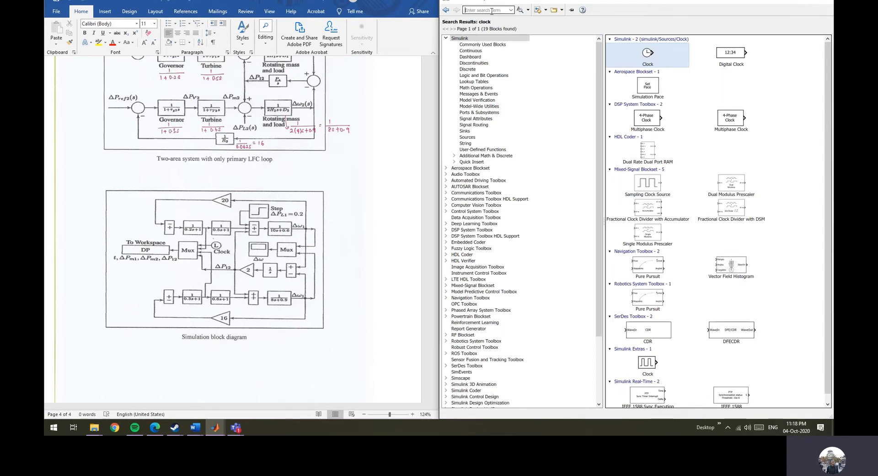
pyautogui.write('tr')
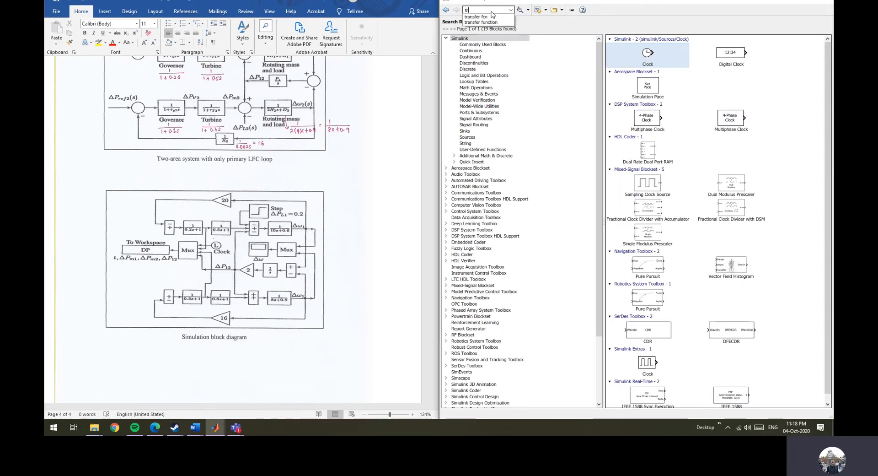
pyautogui.click(477, 17)
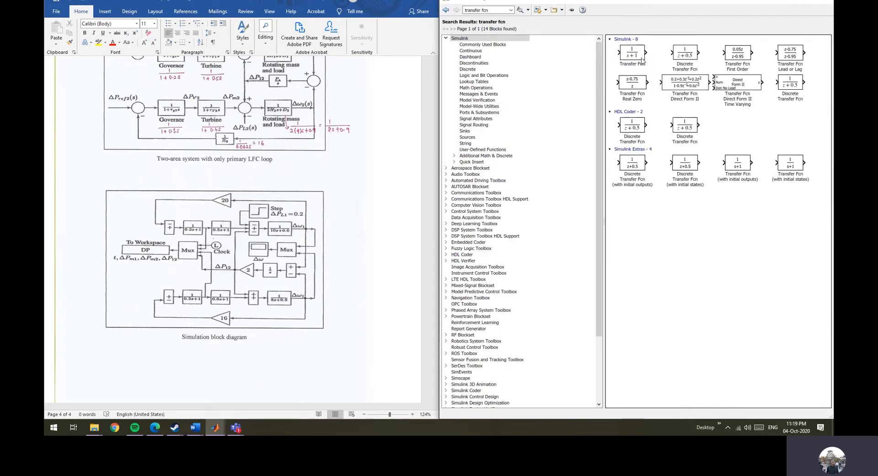
pyautogui.doubleClick(641, 58)
pyautogui.moveTo(473, 105); pyautogui.dragTo(557, 87)
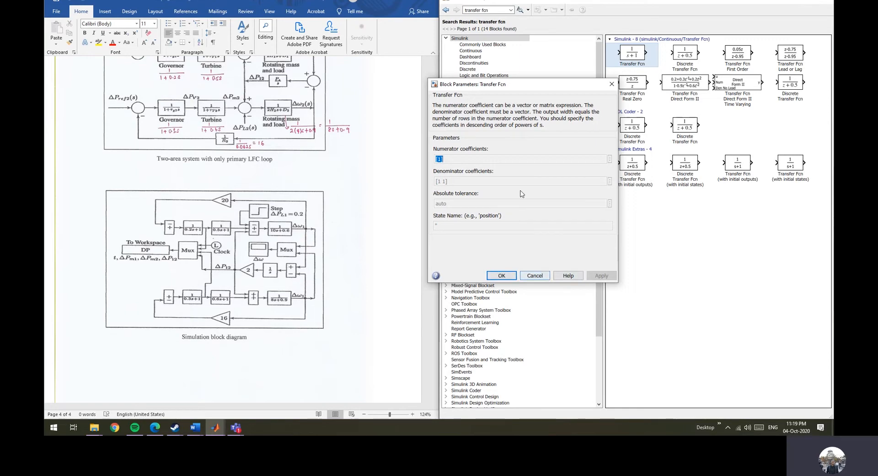
pyautogui.click(535, 274)
# Add three Transfer Fcn blocks to the model and arrange them in a horizontal row.
pyautogui.rightClick(634, 64)
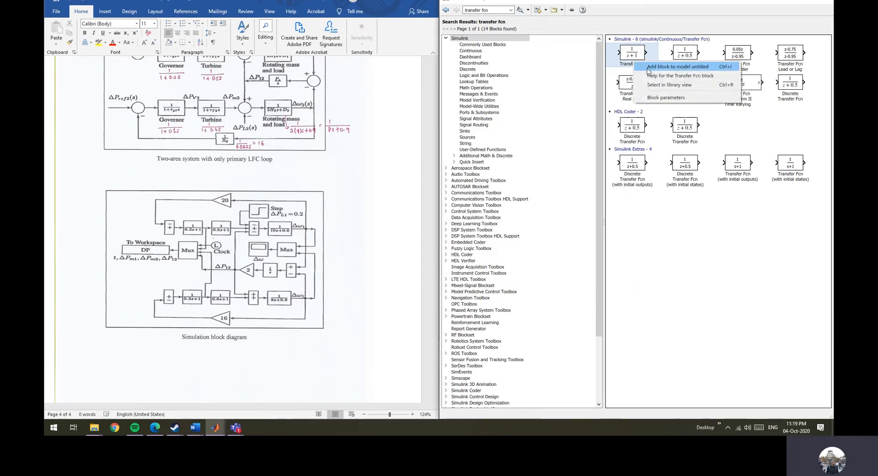
pyautogui.click(815, 47)
pyautogui.rightClick(627, 60)
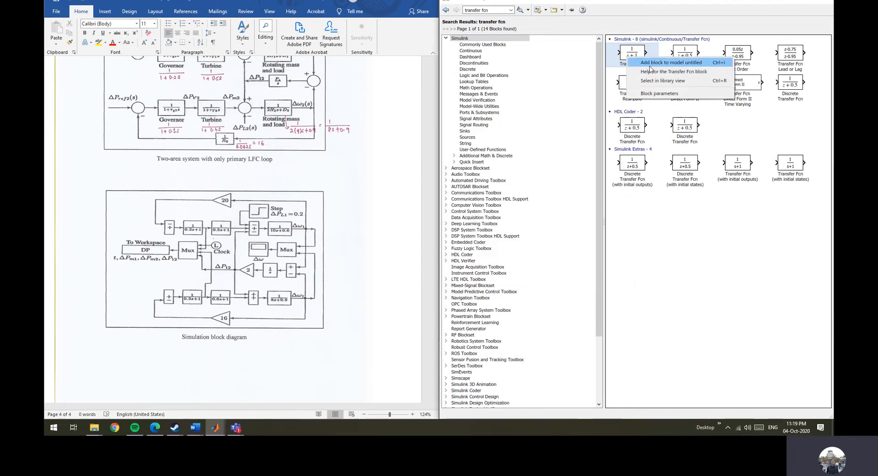
pyautogui.click(649, 64)
pyautogui.rightClick(636, 63)
pyautogui.click(645, 69)
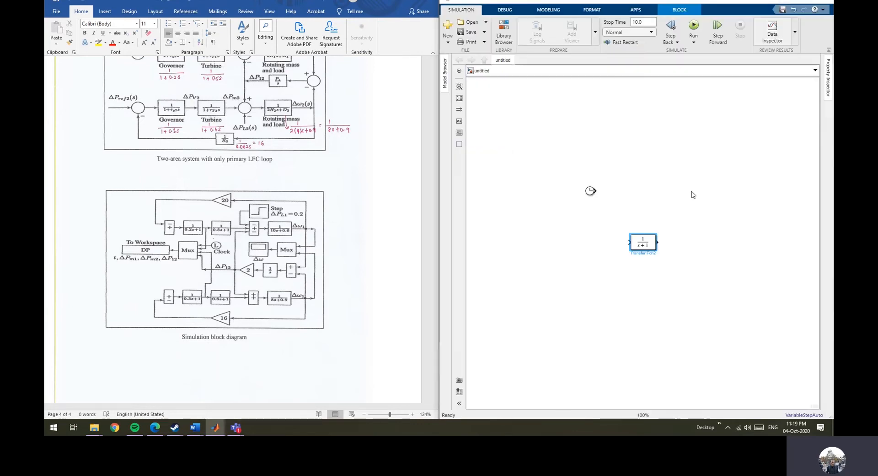
pyautogui.moveTo(640, 238); pyautogui.dragTo(563, 139)
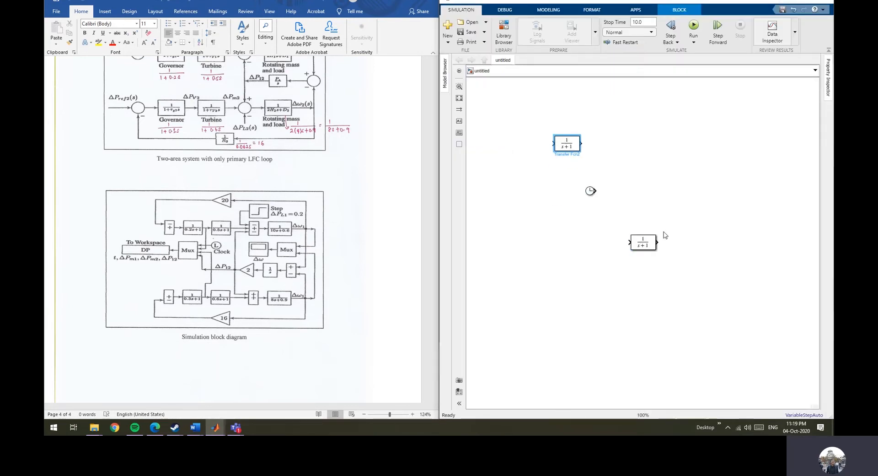
pyautogui.moveTo(644, 242); pyautogui.dragTo(617, 143)
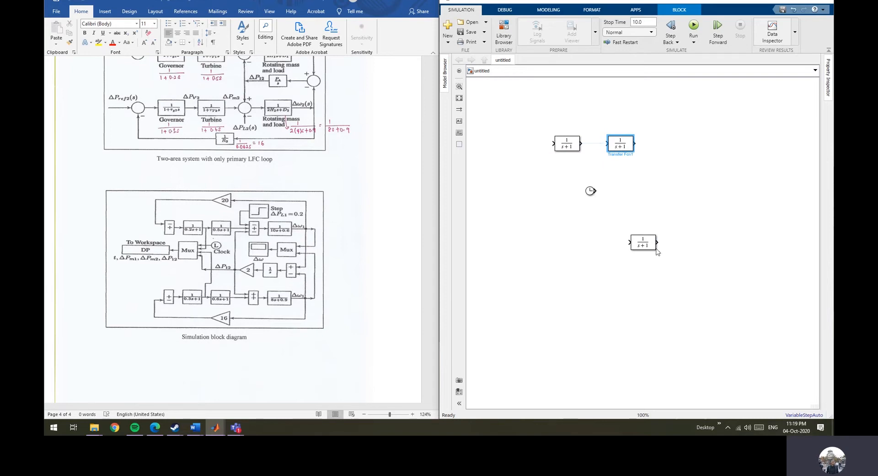
pyautogui.moveTo(653, 246); pyautogui.dragTo(718, 150)
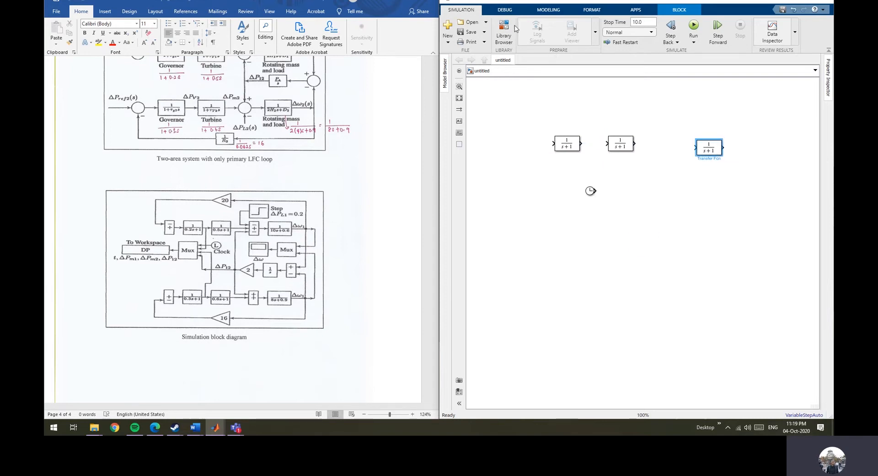
# Search the library for the Gain block and inspect its default parameters.
pyautogui.click(508, 31)
pyautogui.click(497, 12)
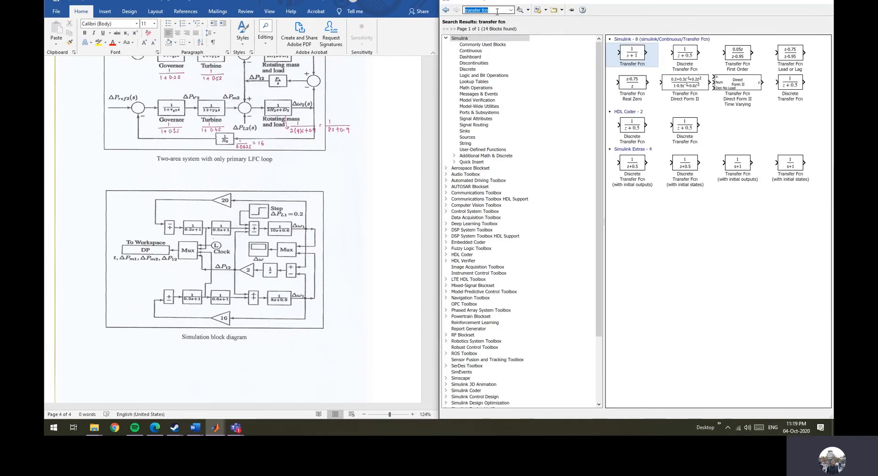
pyautogui.write('gain')
pyautogui.press('Return')
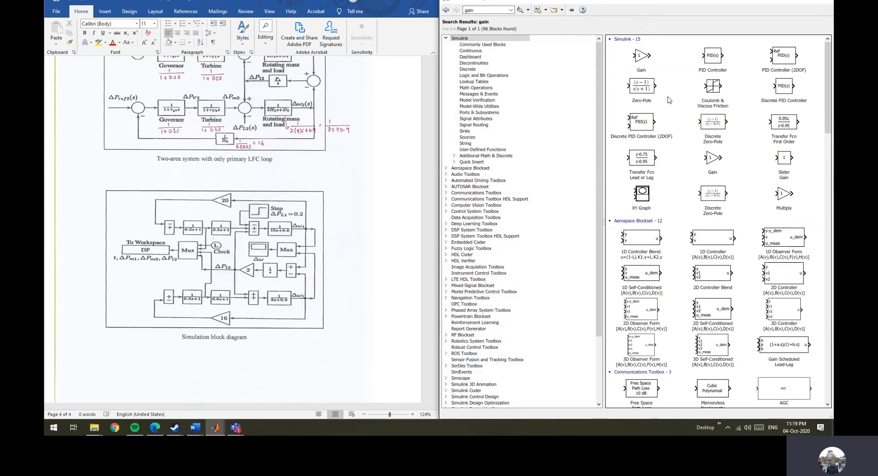
pyautogui.click(643, 60)
pyautogui.rightClick(643, 60)
pyautogui.doubleClick(636, 57)
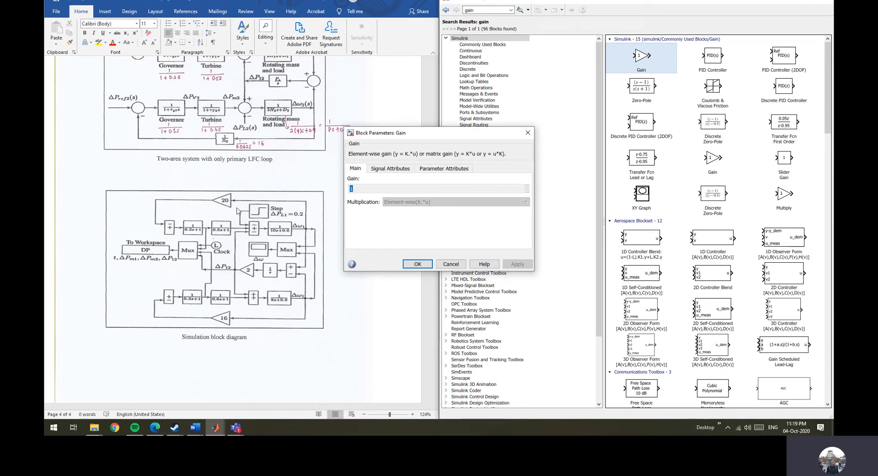
pyautogui.click(462, 264)
# Add a Gain block, place it above the transfer functions and rotate it to point left.
pyautogui.rightClick(653, 54)
pyautogui.click(794, 17)
pyautogui.click(787, 4)
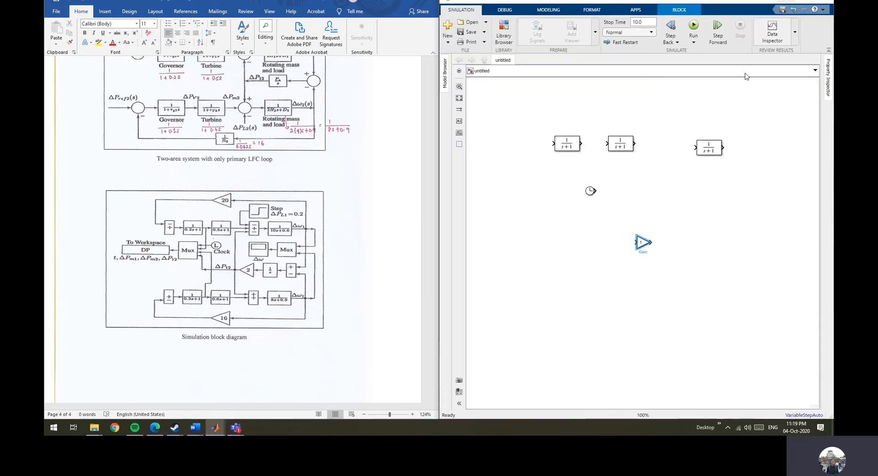
pyautogui.moveTo(642, 242); pyautogui.dragTo(590, 93)
pyautogui.hotkey('ctrl', 'r')
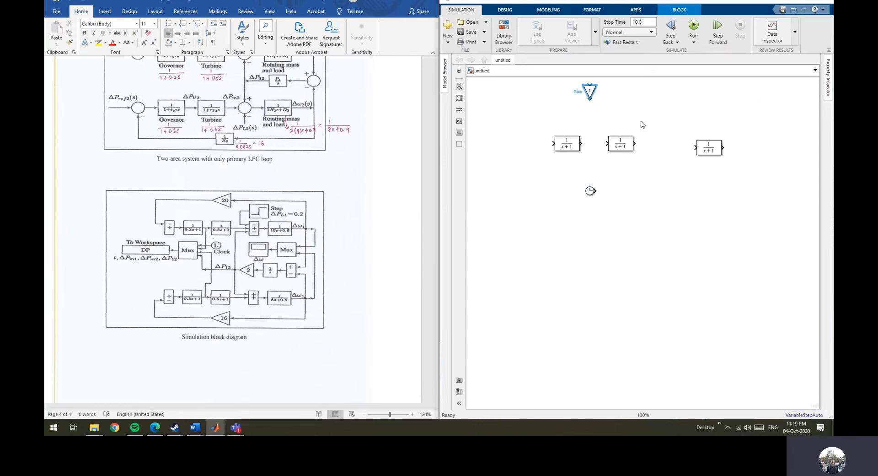
pyautogui.hotkey('ctrl', 'r')
pyautogui.doubleClick(595, 93)
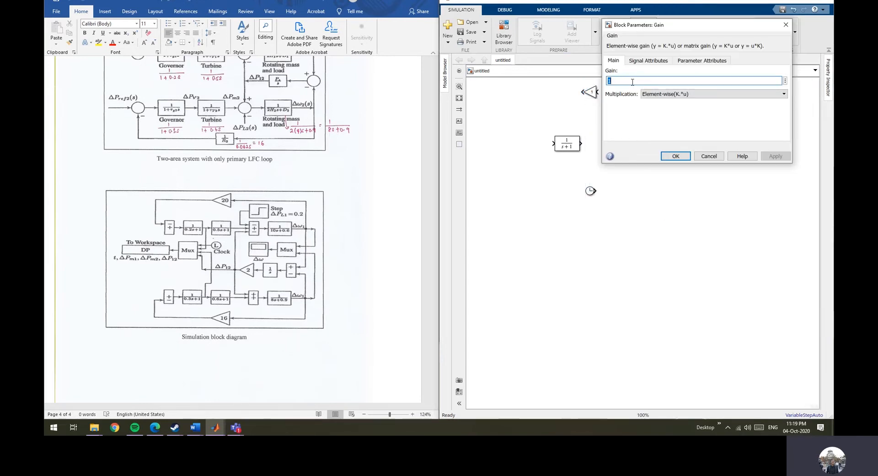
pyautogui.click(709, 156)
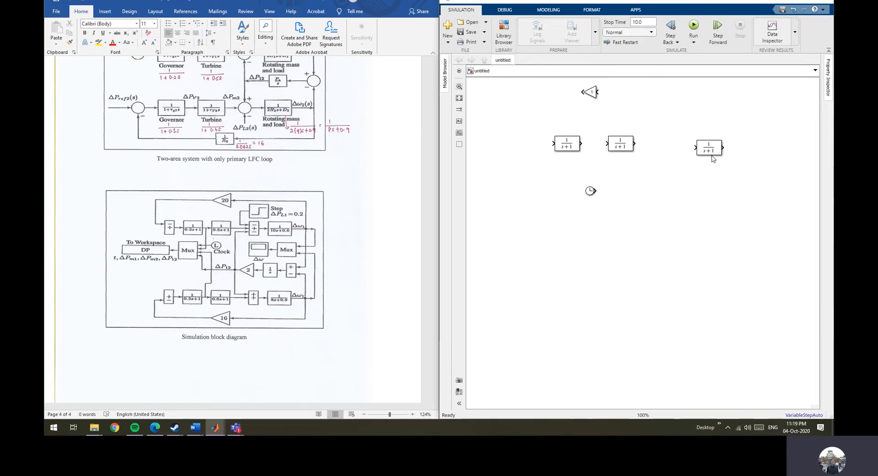
# Search the library for the Step block and inspect its default parameters.
pyautogui.click(503, 31)
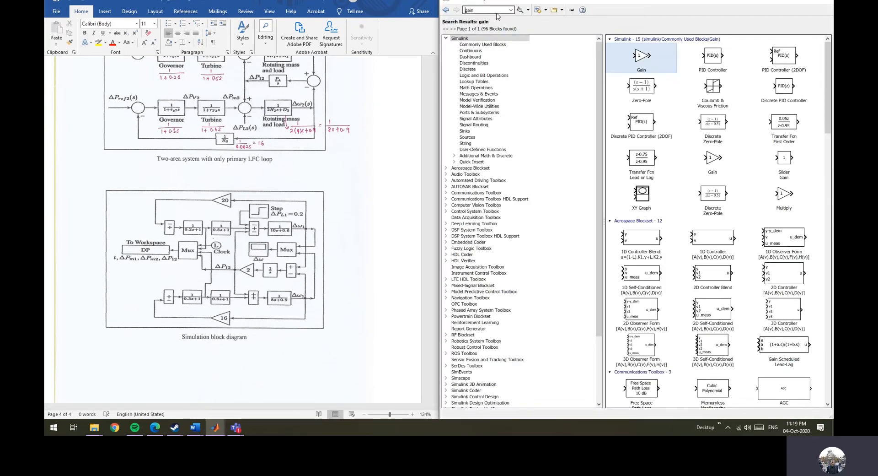
pyautogui.doubleClick(495, 12)
pyautogui.write('step')
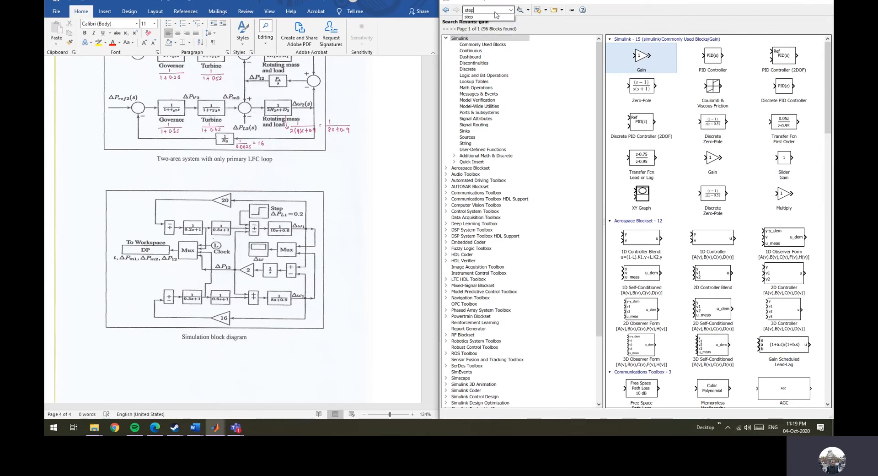
pyautogui.press('Return')
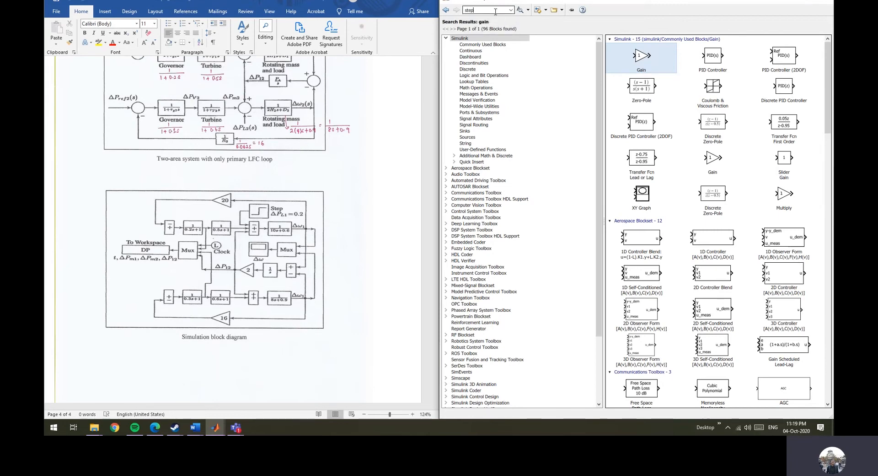
pyautogui.press('Return')
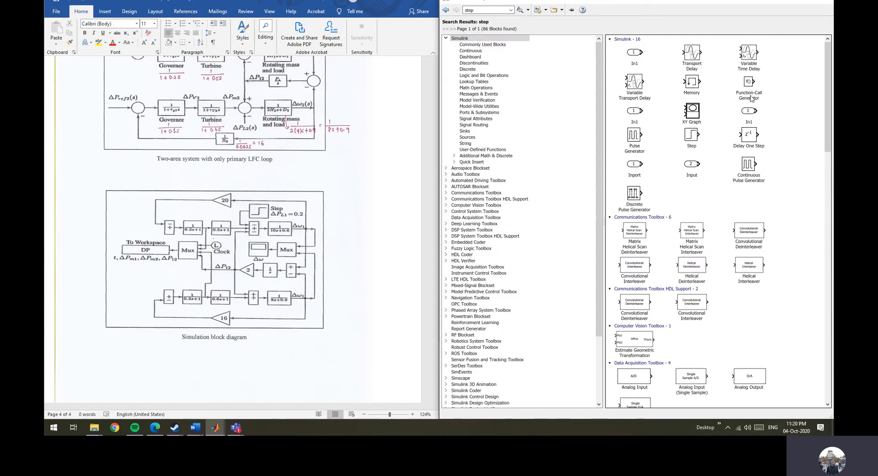
pyautogui.rightClick(694, 137)
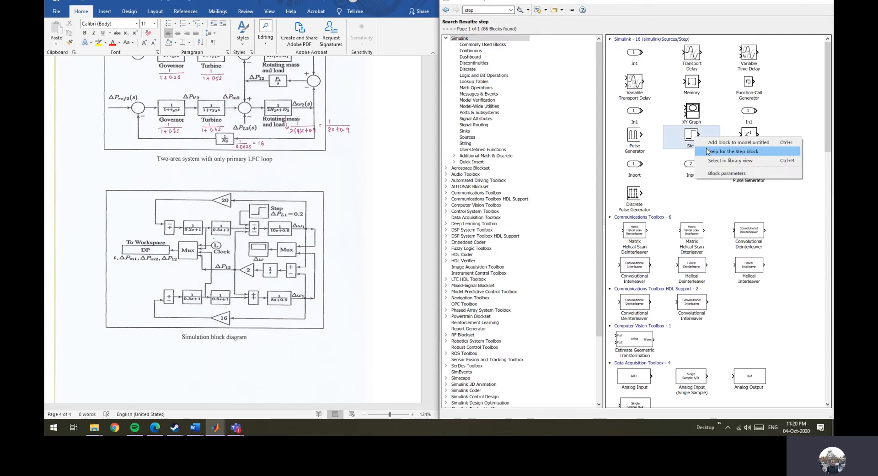
pyautogui.doubleClick(689, 134)
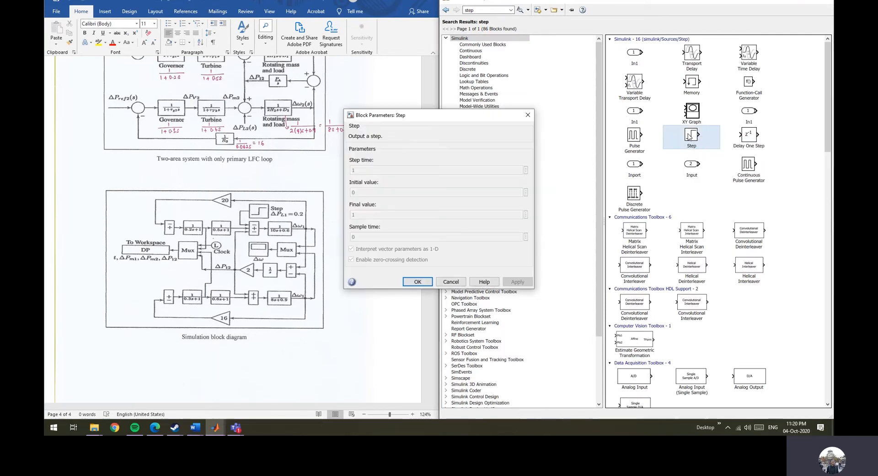
pyautogui.click(528, 114)
# Add a Step block to the model and place it above the rightmost transfer function.
pyautogui.rightClick(691, 139)
pyautogui.click(723, 150)
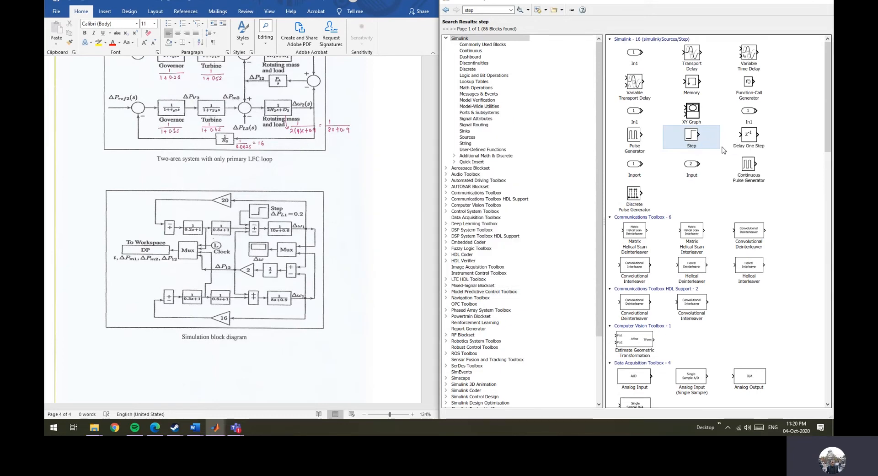
pyautogui.click(784, 1)
pyautogui.moveTo(643, 241); pyautogui.dragTo(690, 101)
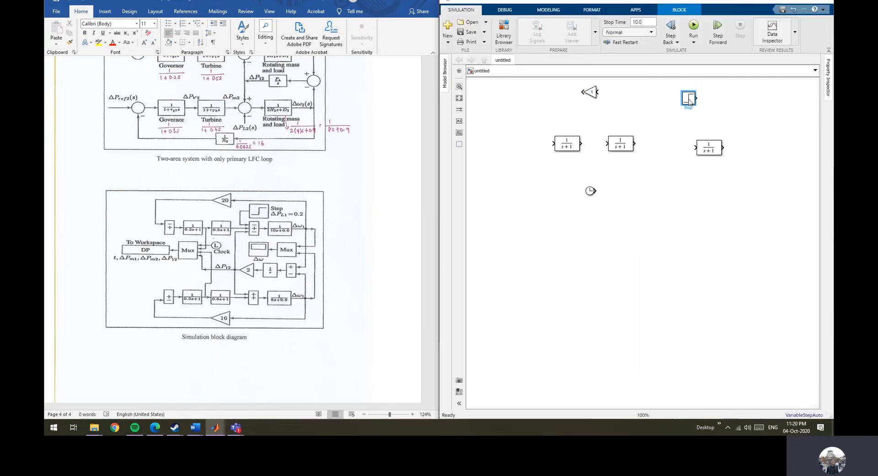
pyautogui.hotkey('ctrl', 'r')
pyautogui.hotkey('ctrl', 'r')
# Search the library for sum blocks and add an Add block left of the first transfer function.
pyautogui.click(503, 32)
pyautogui.click(496, 9)
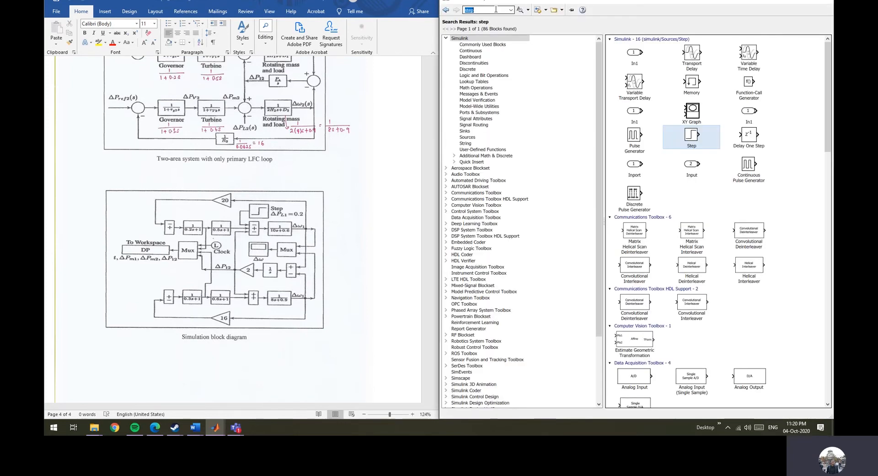
pyautogui.write('sum')
pyautogui.press('Return')
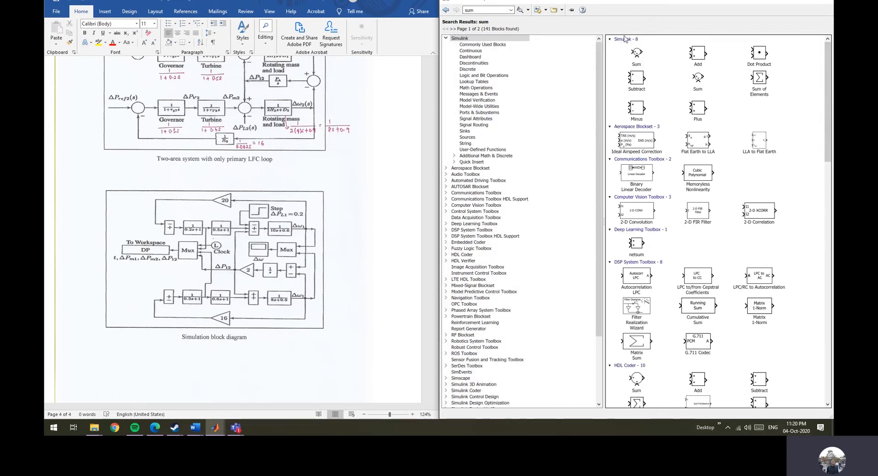
pyautogui.click(702, 55)
pyautogui.rightClick(699, 53)
pyautogui.click(716, 62)
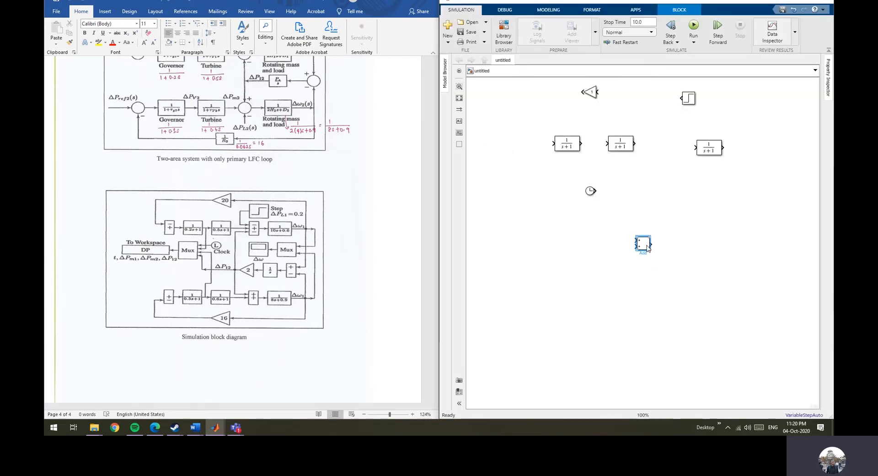
pyautogui.moveTo(647, 247); pyautogui.dragTo(512, 147)
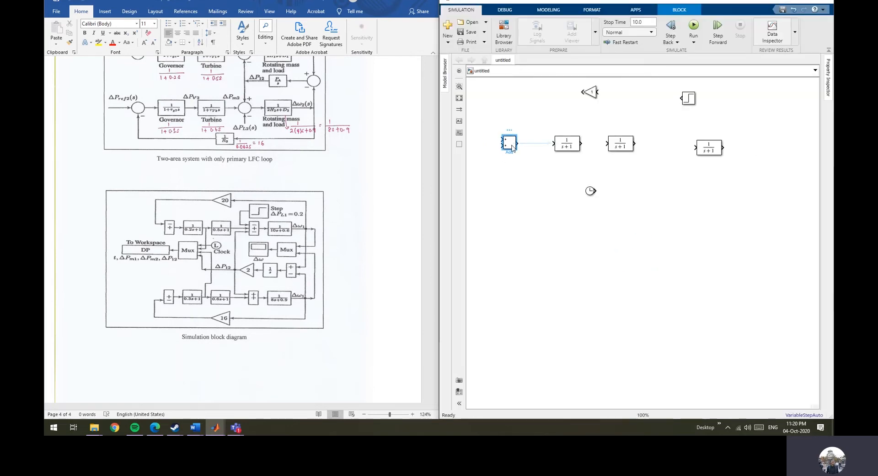
# Edit the Add block's list of signs and apply the change.
pyautogui.doubleClick(513, 147)
pyautogui.doubleClick(531, 151)
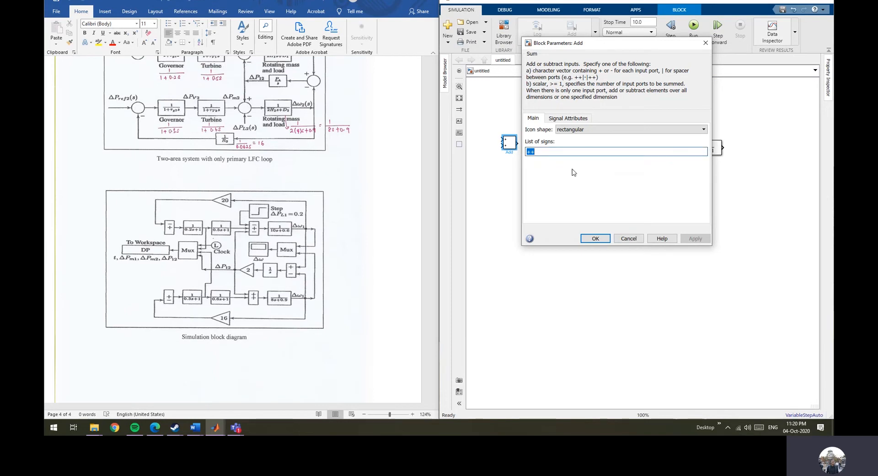
pyautogui.write('+')
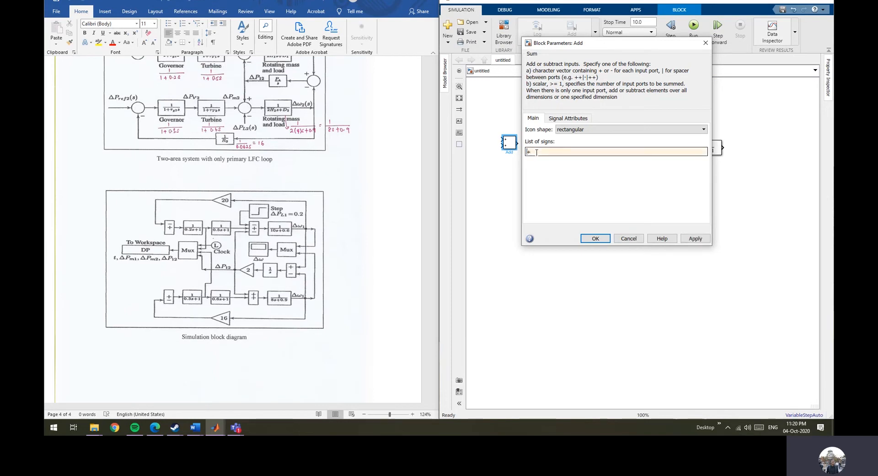
pyautogui.click(696, 238)
pyautogui.click(606, 241)
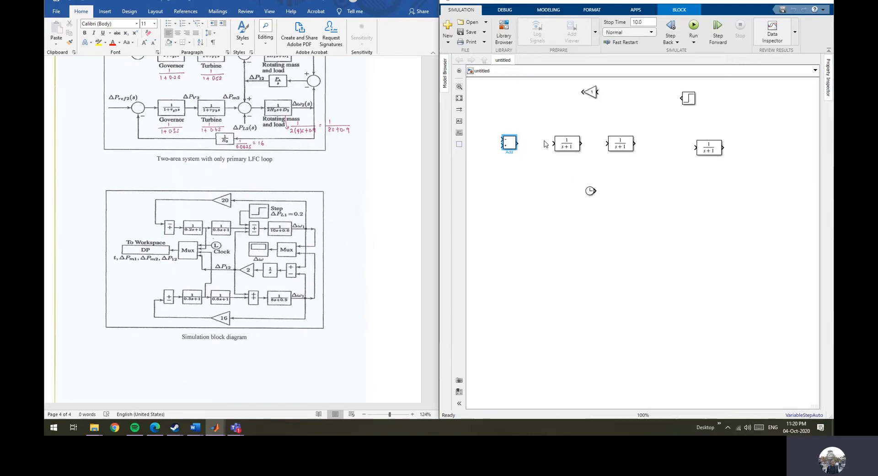
# Search the library for Mux and add a Mux block below the rightmost transfer function.
pyautogui.click(505, 31)
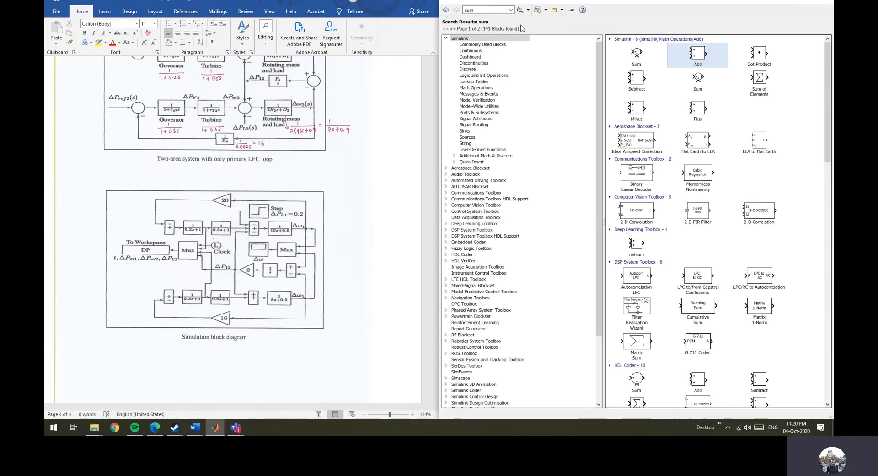
pyautogui.click(479, 11)
pyautogui.write('mux')
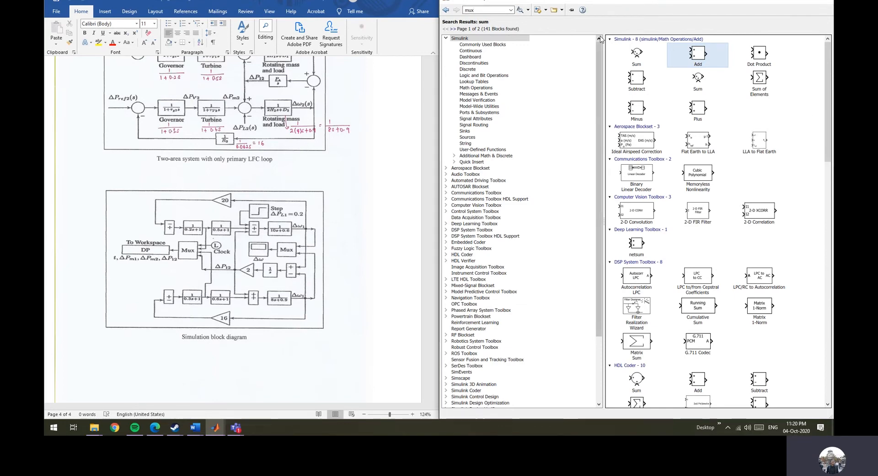
pyautogui.press('Return')
pyautogui.rightClick(675, 70)
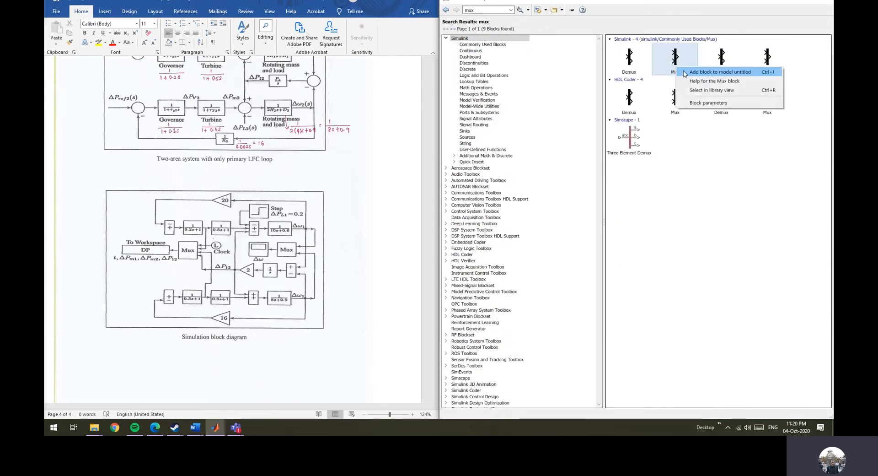
pyautogui.click(697, 72)
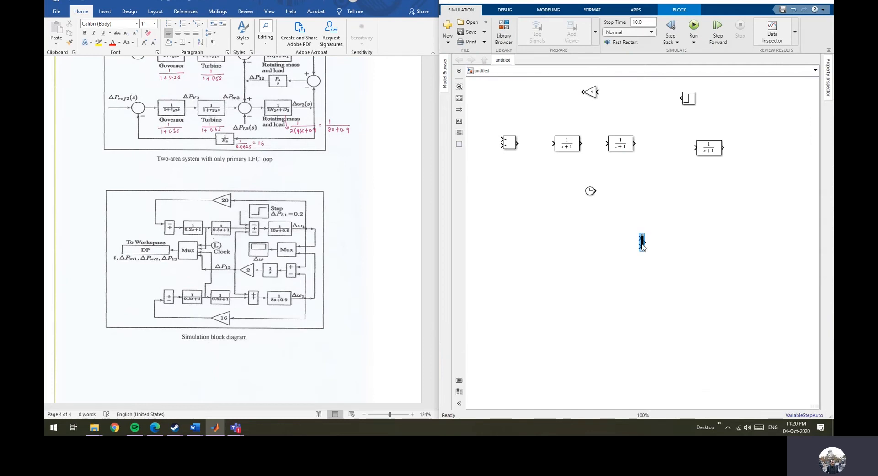
pyautogui.moveTo(643, 243); pyautogui.dragTo(688, 219)
# Search the library for the Integrator block.
pyautogui.click(504, 32)
pyautogui.doubleClick(491, 10)
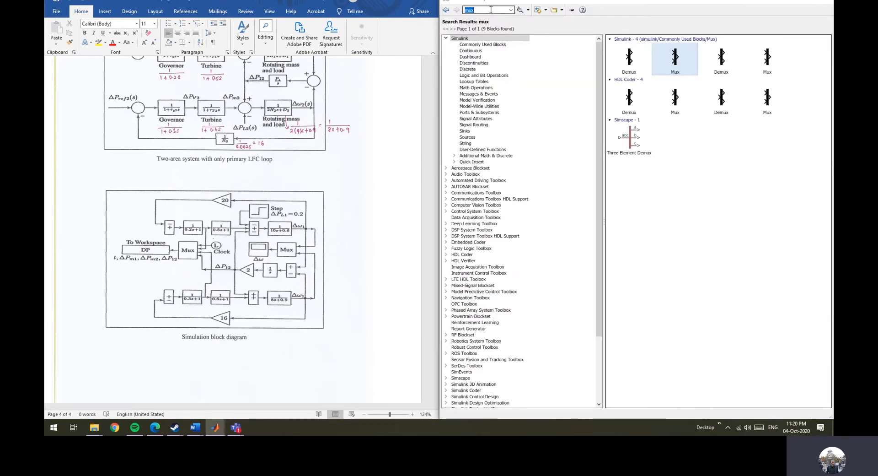
pyautogui.write('inte')
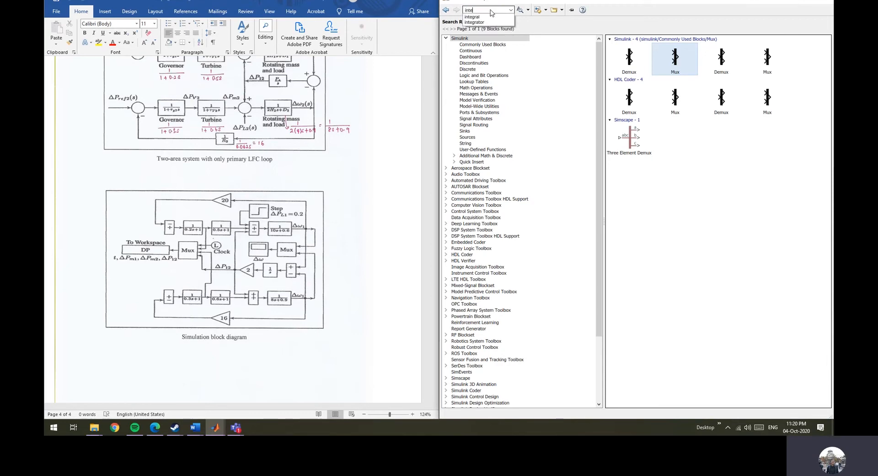
pyautogui.write('grator')
pyautogui.click(493, 17)
pyautogui.press('Return')
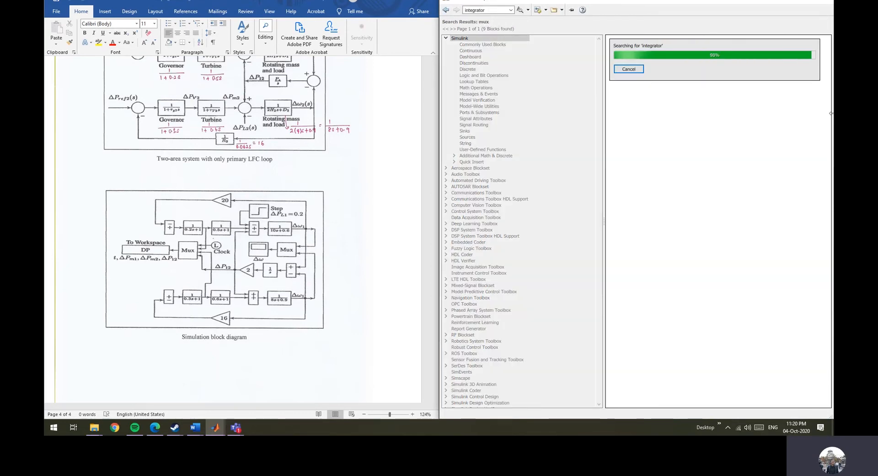
# Add the Integrator block to the model, place it below the rightmost transfer function and rotate it to face left.
pyautogui.click(753, 57)
pyautogui.rightClick(753, 57)
pyautogui.click(773, 60)
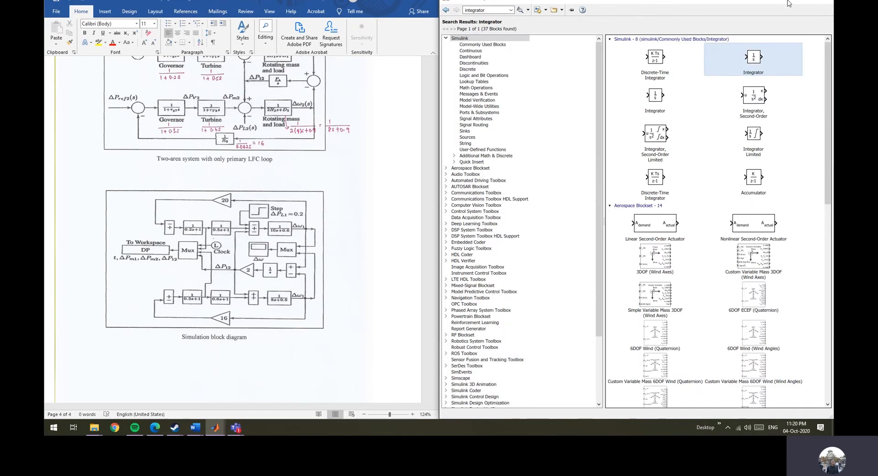
pyautogui.click(787, 3)
pyautogui.moveTo(646, 251); pyautogui.dragTo(713, 276)
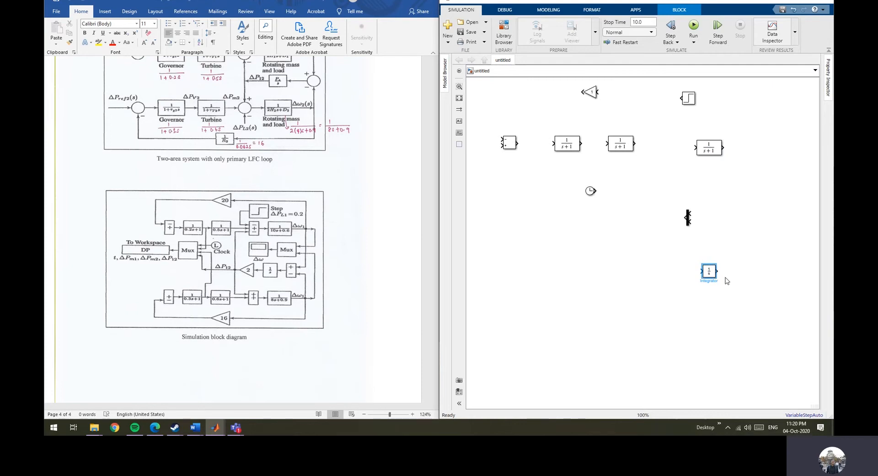
pyautogui.hotkey('ctrl', 'r')
pyautogui.hotkey('ctrl', 'r')
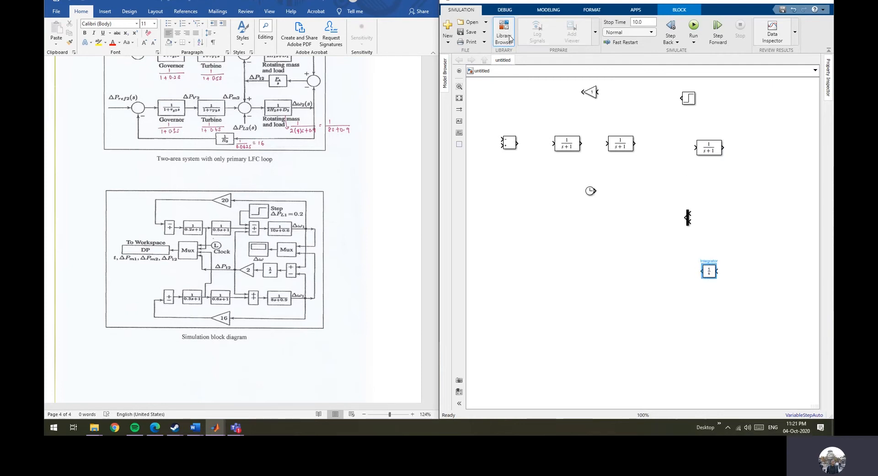
# Open the library browser and search it for workspace blocks.
pyautogui.click(510, 38)
pyautogui.doubleClick(491, 10)
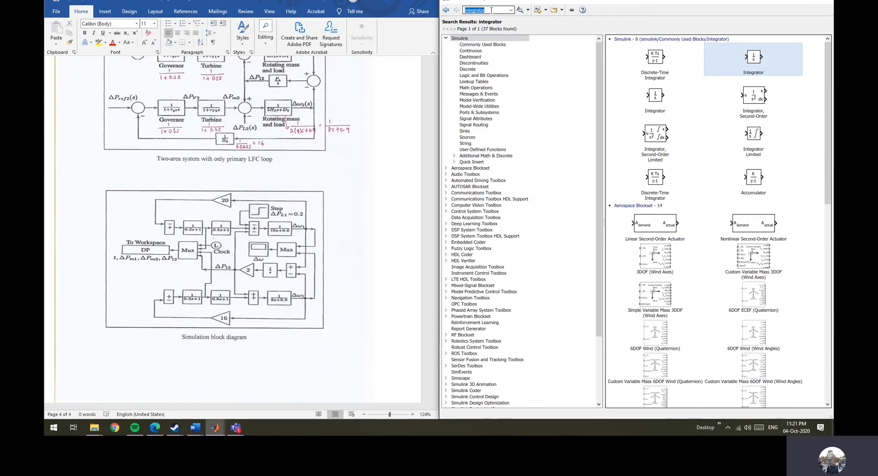
pyautogui.write('works[ace')
pyautogui.press('BackSpace')
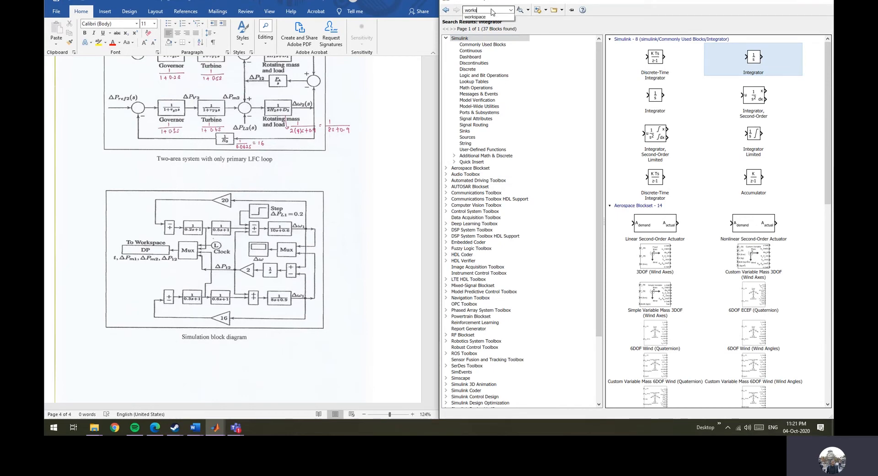
pyautogui.click(497, 17)
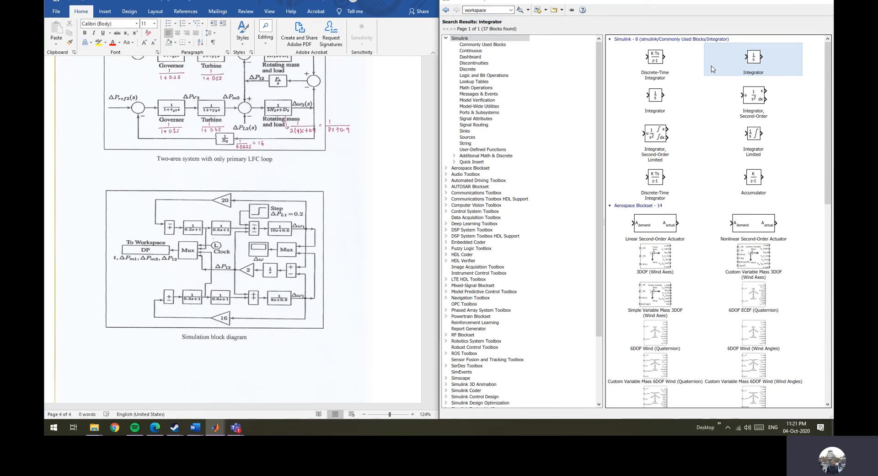
pyautogui.doubleClick(497, 11)
pyautogui.press('Return')
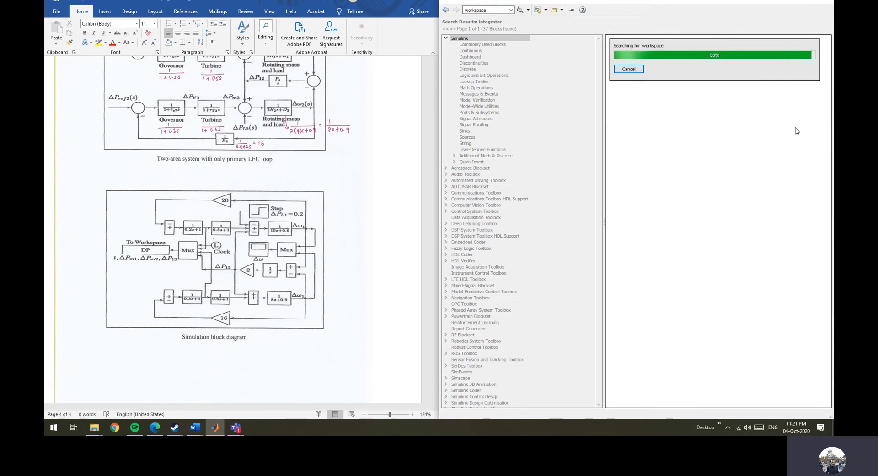
# Add a To Workspace block, rotate it to face left and place it at the left side of the model.
pyautogui.rightClick(752, 58)
pyautogui.click(753, 65)
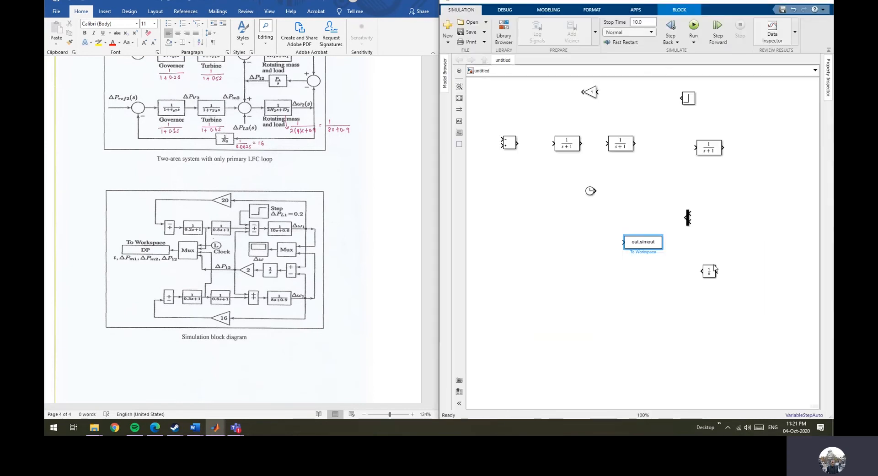
pyautogui.moveTo(629, 243); pyautogui.dragTo(519, 218)
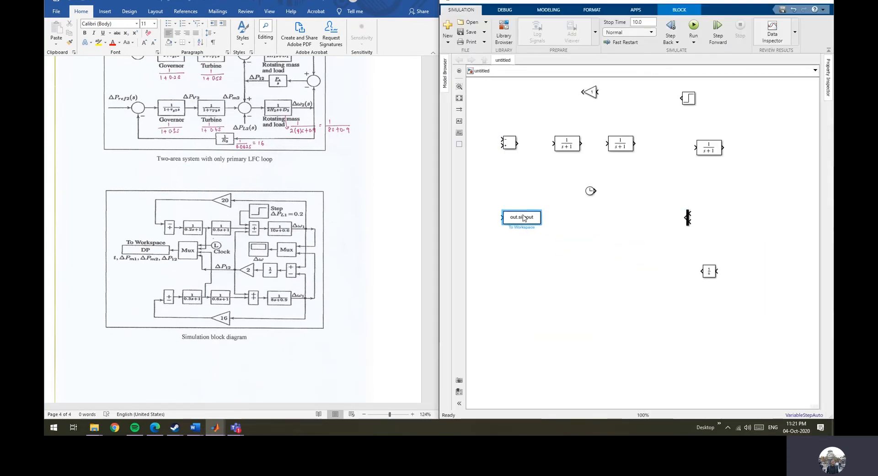
pyautogui.hotkey('ctrl', 'r')
pyautogui.hotkey('ctrl', 'r')
pyautogui.moveTo(536, 220); pyautogui.dragTo(516, 207)
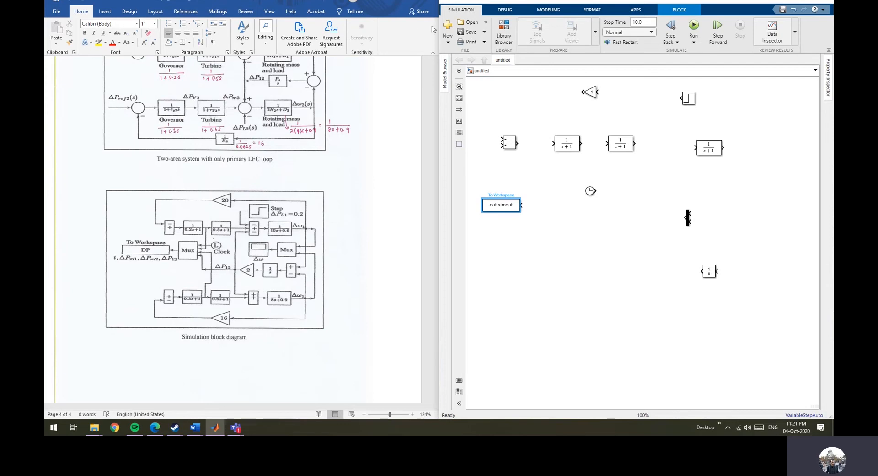
# Search the library for scope and add a Scope block to the untitled model.
pyautogui.click(504, 32)
pyautogui.doubleClick(491, 9)
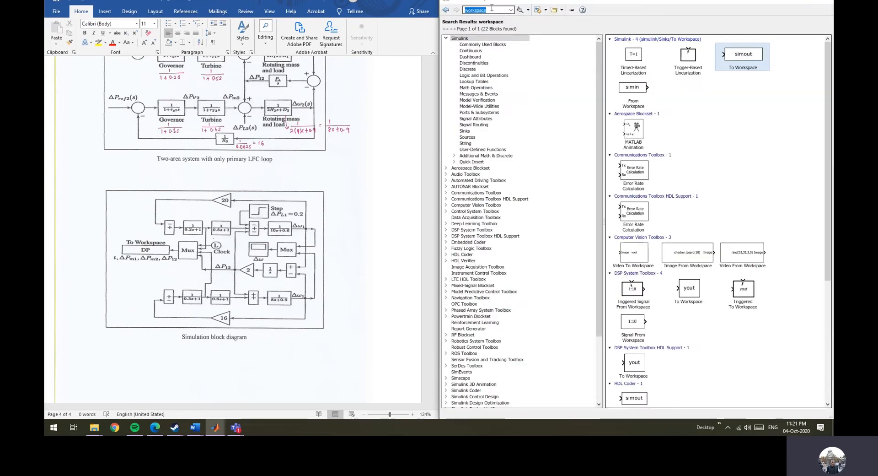
pyautogui.write('scope')
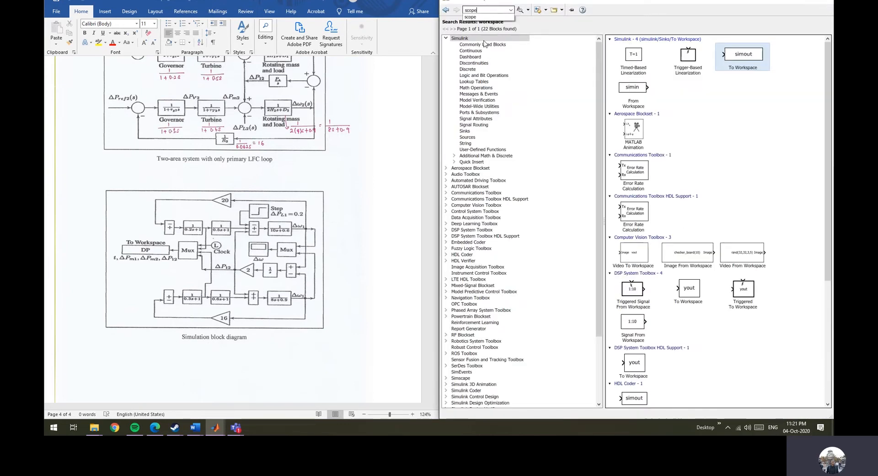
pyautogui.doubleClick(494, 9)
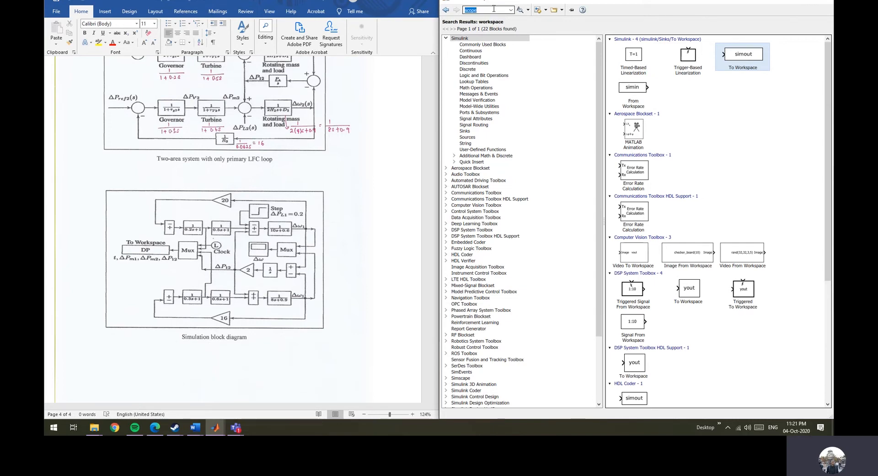
pyautogui.press('Return')
pyautogui.rightClick(651, 60)
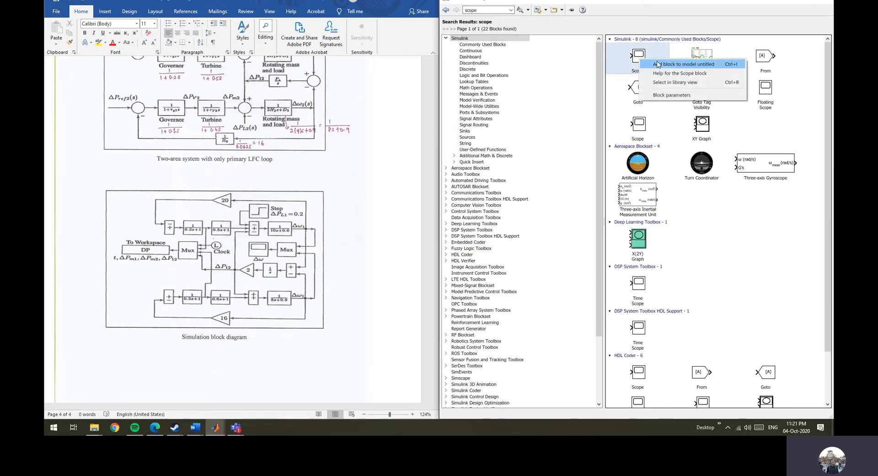
pyautogui.click(657, 64)
pyautogui.click(789, 3)
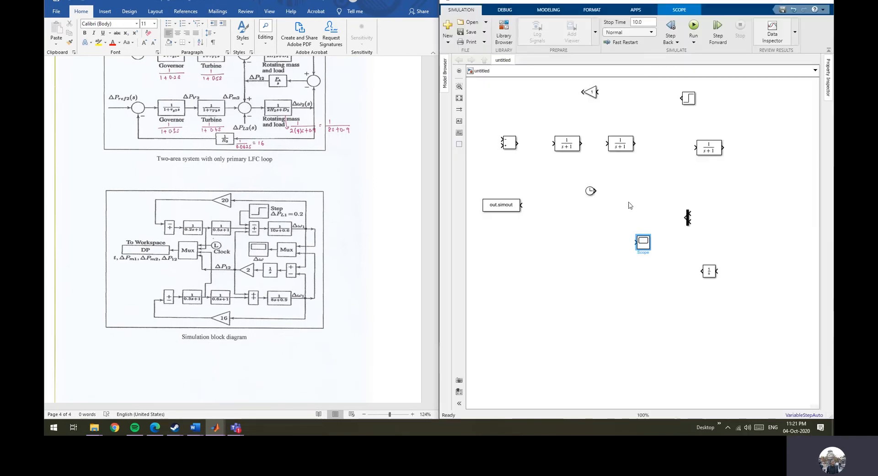
# Move the Scope block beside the Mux and rotate it to face left.
pyautogui.moveTo(640, 242); pyautogui.dragTo(658, 225)
pyautogui.hotkey('ctrl', 'r')
pyautogui.hotkey('ctrl', 'r')
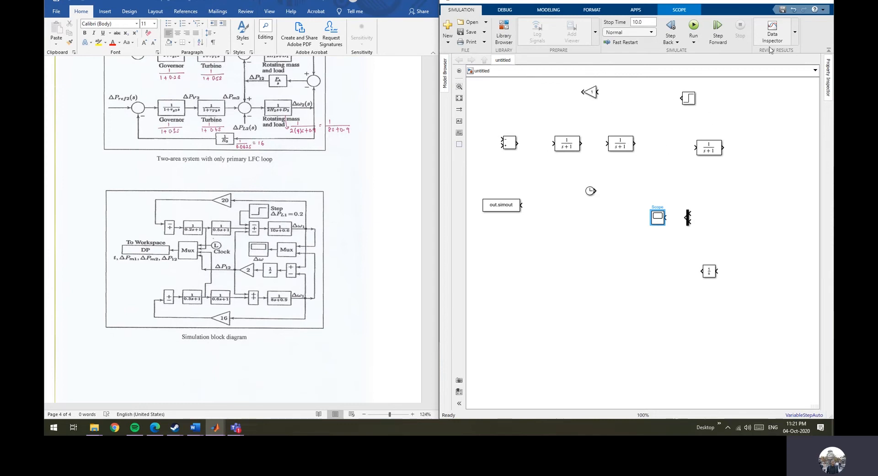
# Switch to the completed PSCtr model and place its window beside the tutorial document.
pyautogui.click(786, 2)
pyautogui.moveTo(215, 426)
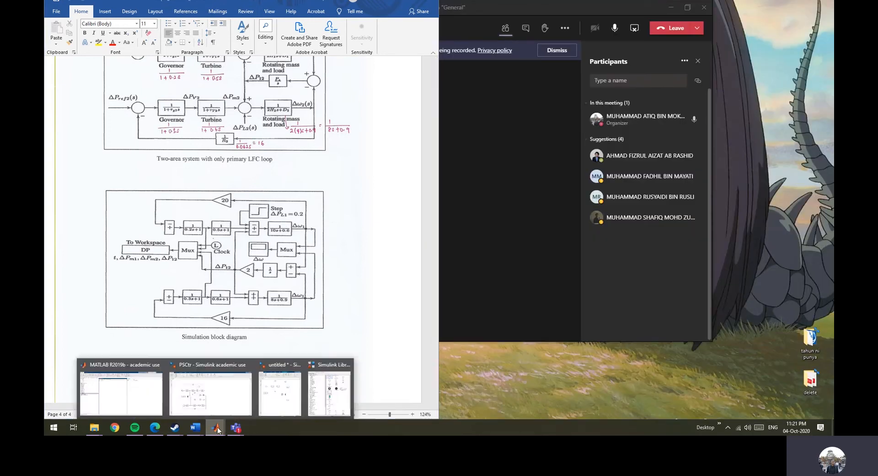
pyautogui.click(227, 390)
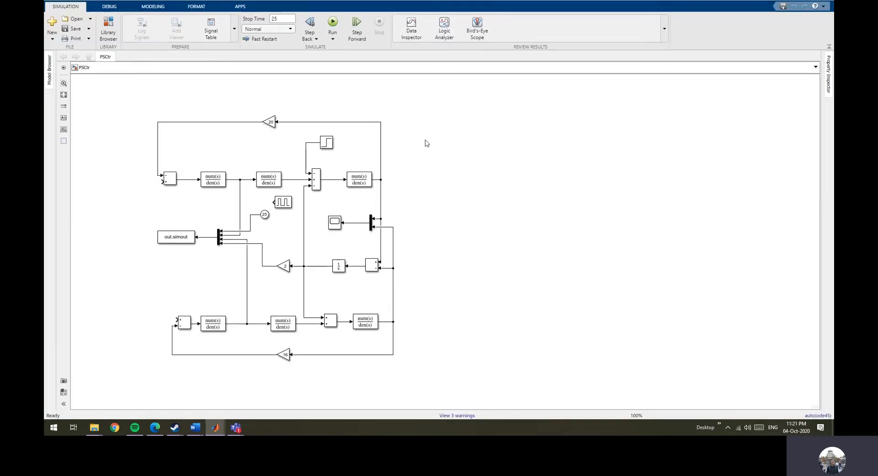
pyautogui.moveTo(521, 4); pyautogui.dragTo(833, 28)
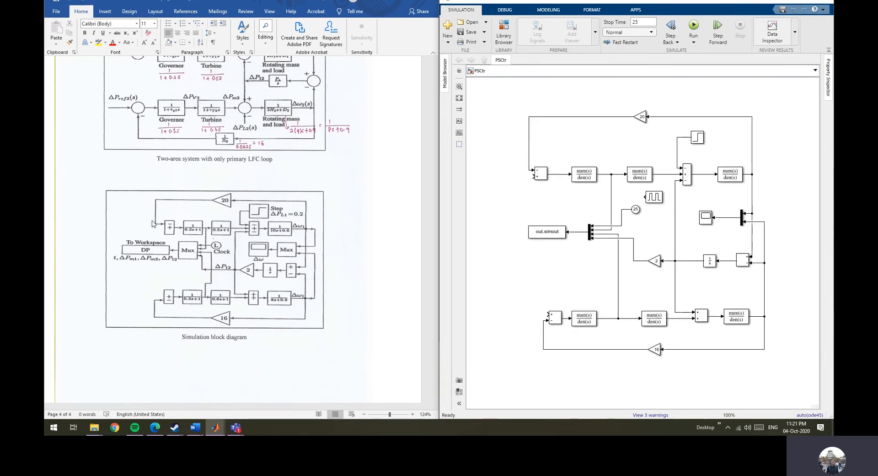
# Open the parameters of the 20 feedback gain in the completed model and close them without changes.
pyautogui.moveTo(619, 209); pyautogui.dragTo(631, 209)
pyautogui.click(645, 118)
pyautogui.scroll(4, 392, 256)
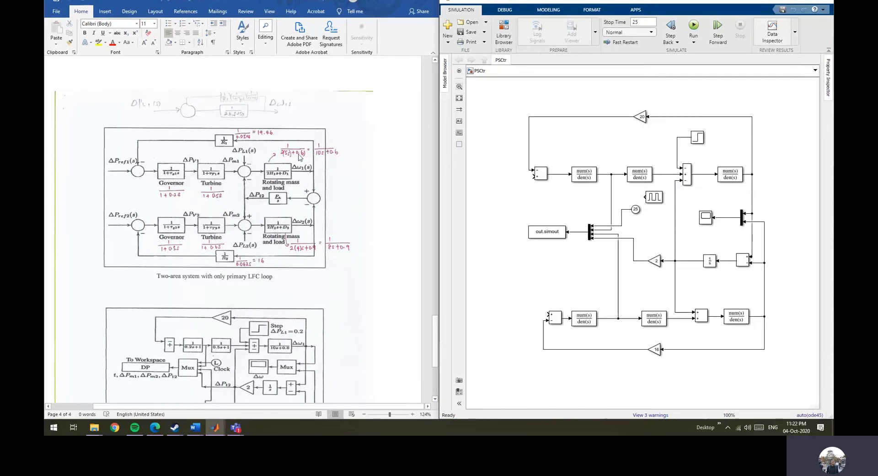
pyautogui.doubleClick(641, 117)
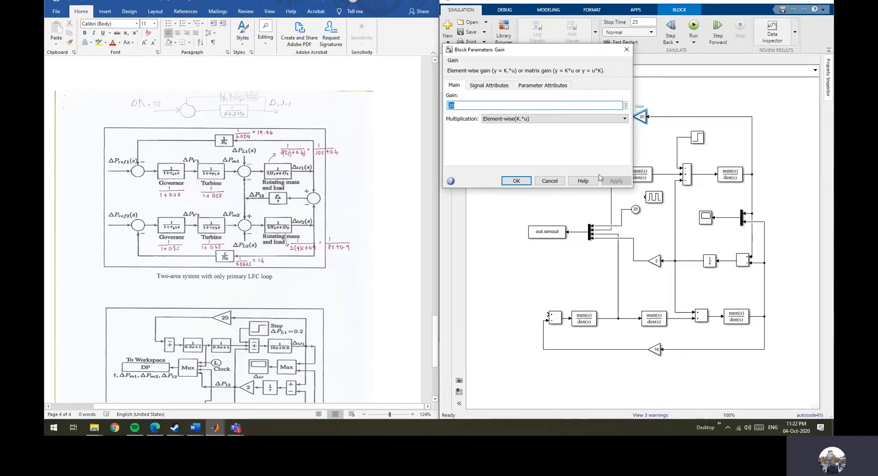
pyautogui.click(560, 181)
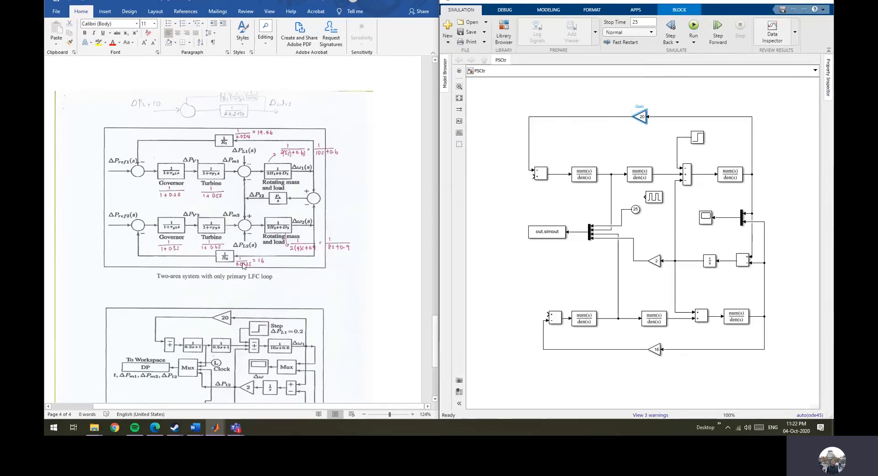
# Inspect the first transfer function's denominator coefficients in the completed model, re-entering [0.2 1] before confirming.
pyautogui.doubleClick(584, 174)
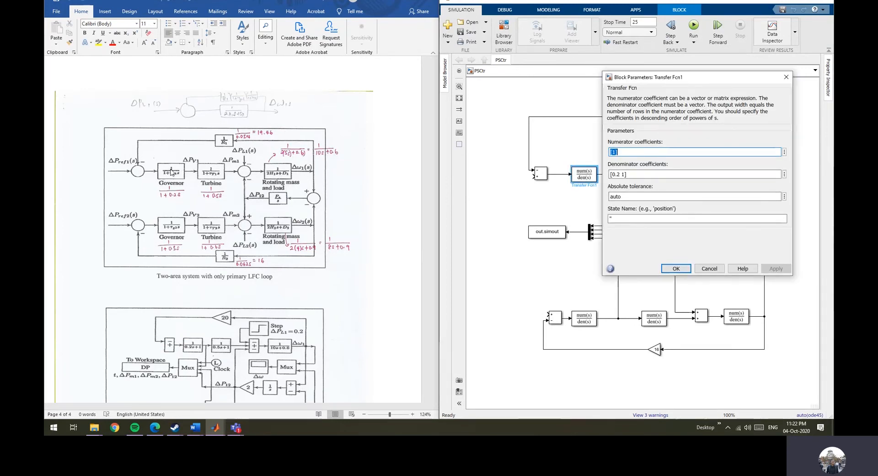
pyautogui.click(622, 174)
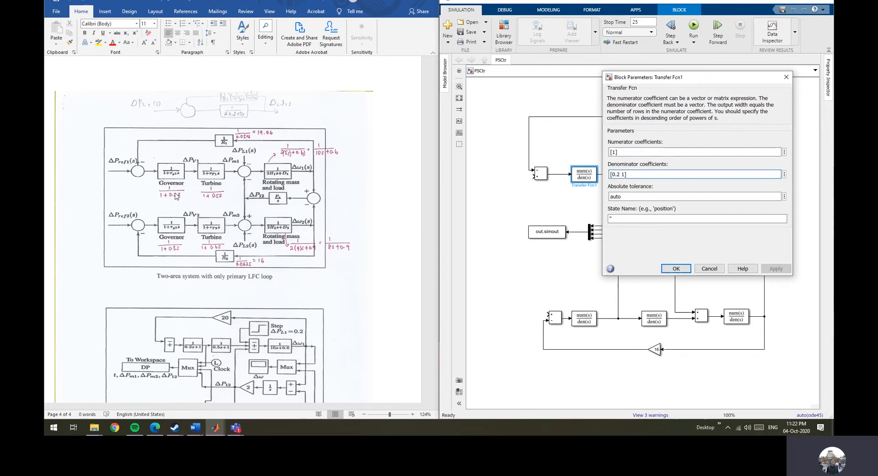
pyautogui.click(625, 174)
pyautogui.click(613, 174)
pyautogui.write('2')
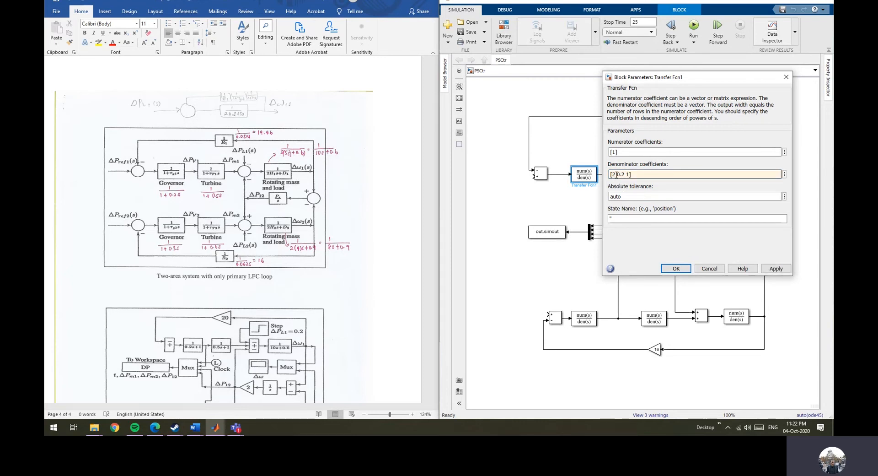
pyautogui.press('BackSpace')
pyautogui.press('BackSpace')
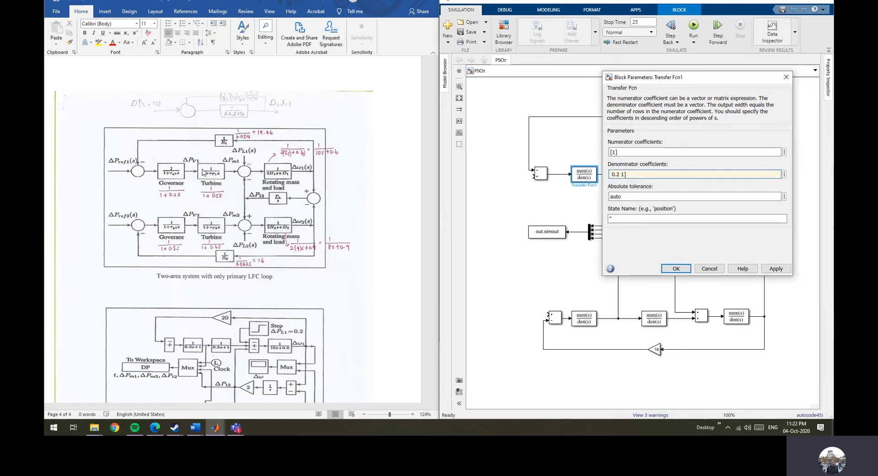
pyautogui.write('2')
pyautogui.press('BackSpace')
pyautogui.press('Delete')
pyautogui.scroll(-2, 277, 229)
pyautogui.scroll(2, 308, 168)
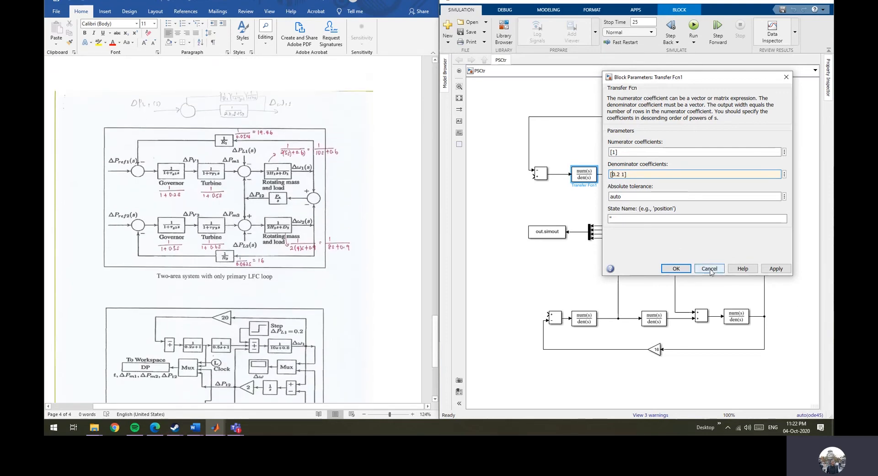
pyautogui.click(676, 268)
# Open and close the parameters of the second and lower-row transfer functions in the completed model.
pyautogui.click(648, 182)
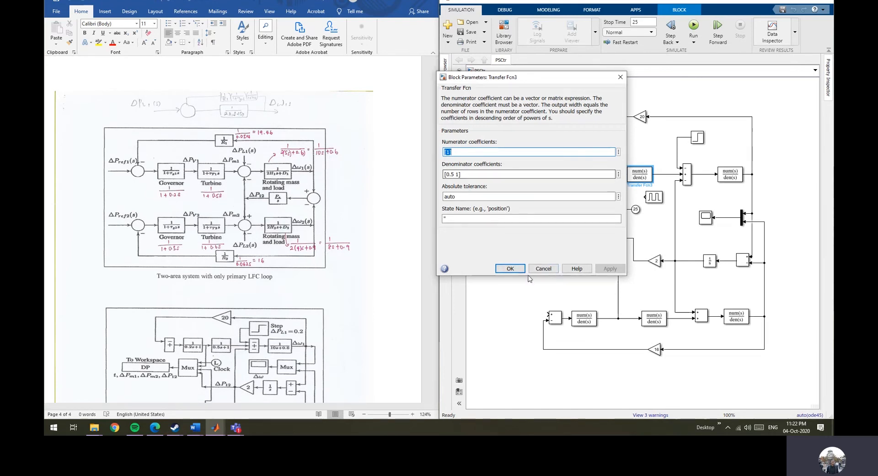
pyautogui.click(542, 269)
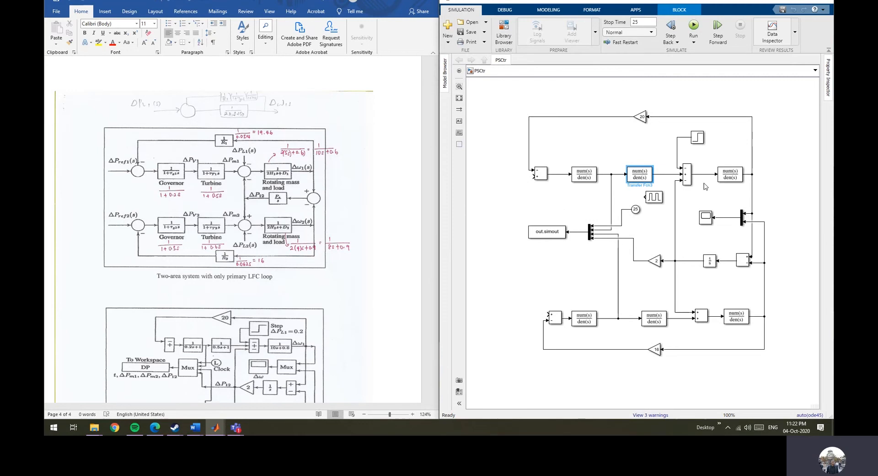
pyautogui.doubleClick(584, 321)
pyautogui.scroll(-4, 384, 288)
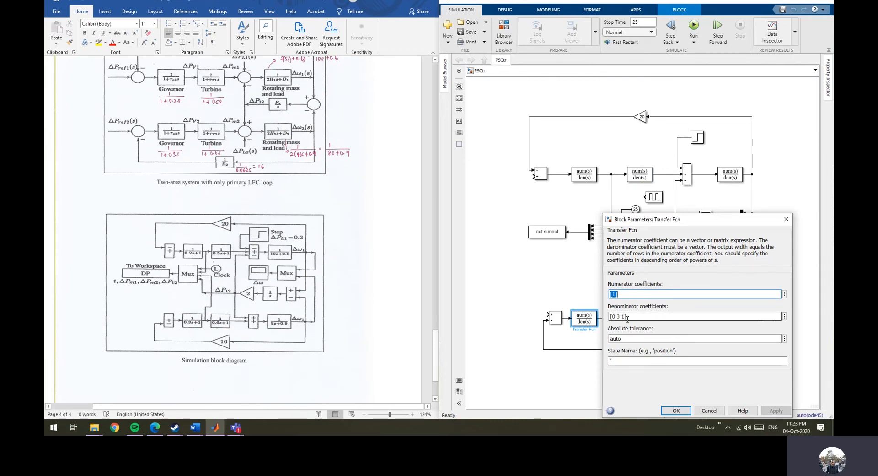
pyautogui.click(699, 410)
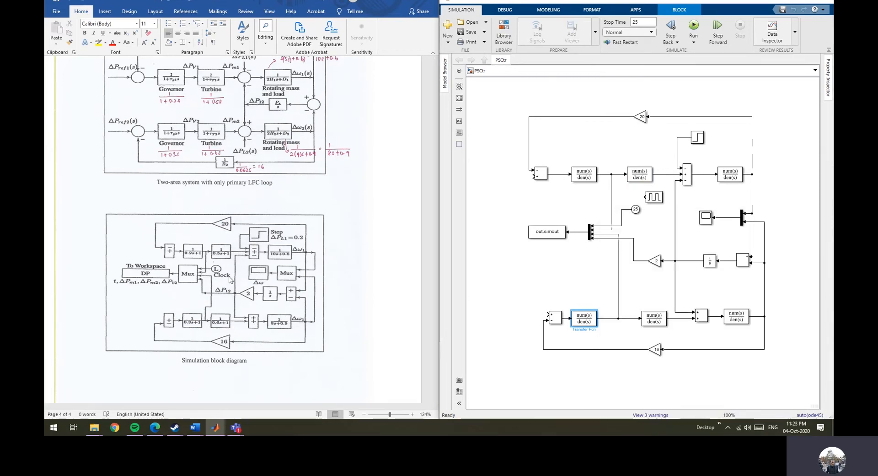
# Scroll through the tutorial document to review the problem statement and its worked solution.
pyautogui.scroll(2, 231, 280)
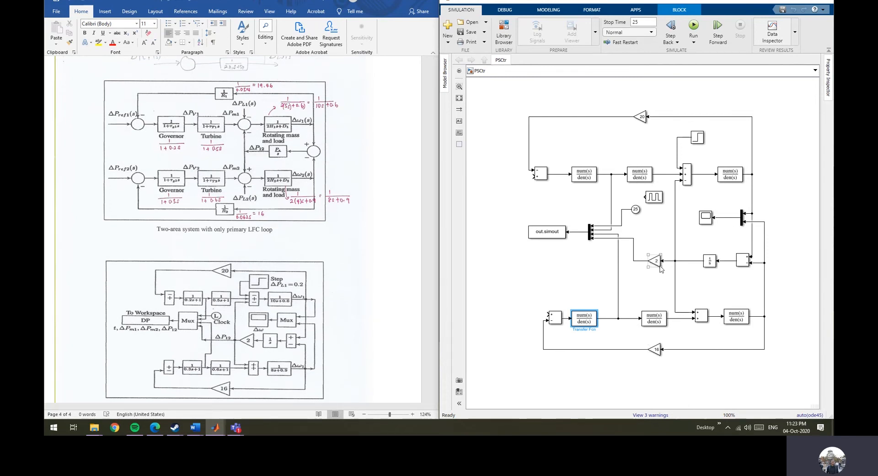
pyautogui.scroll(8, 245, 308)
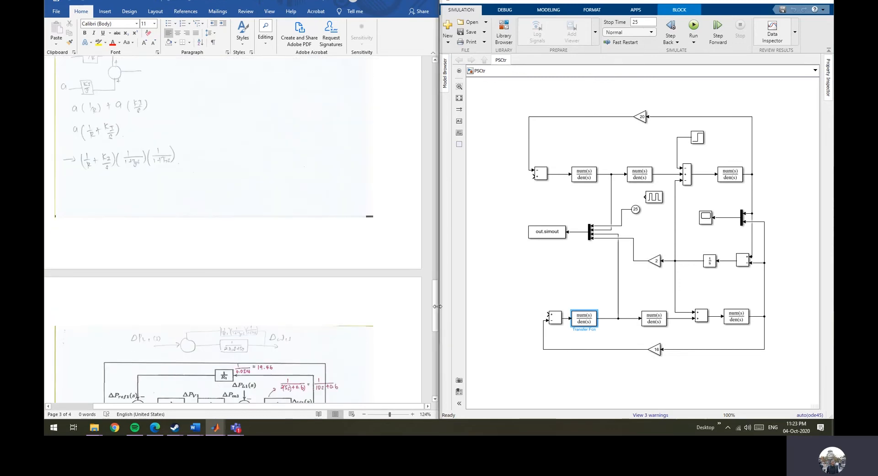
pyautogui.moveTo(434, 306); pyautogui.dragTo(435, 96)
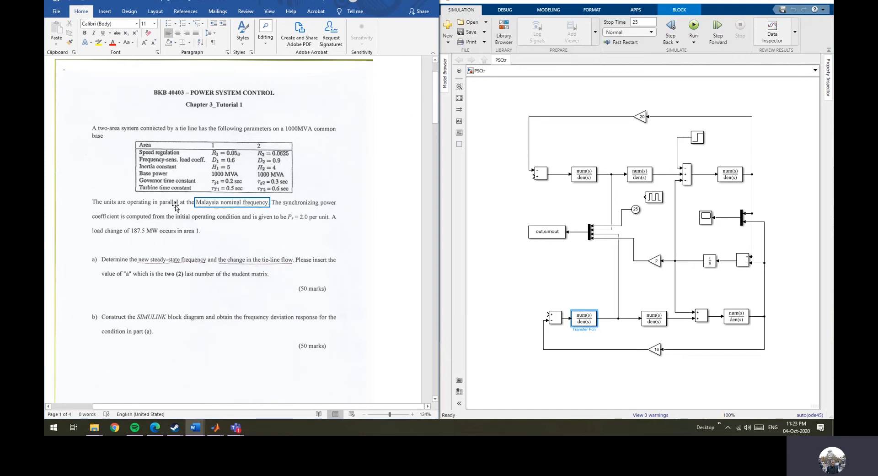
pyautogui.scroll(-15, 415, 231)
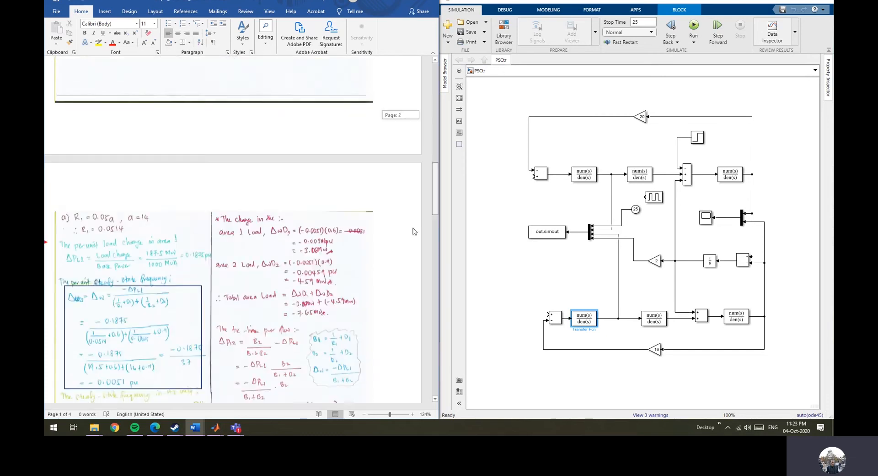
# Open the parameters of the 2 gain block in the model and close them without changes.
pyautogui.scroll(-20, 415, 231)
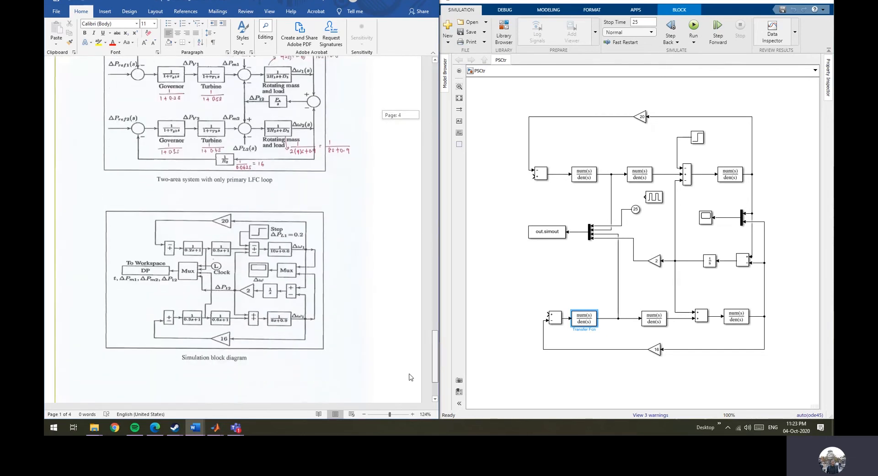
pyautogui.scroll(-1, 411, 376)
pyautogui.click(654, 261)
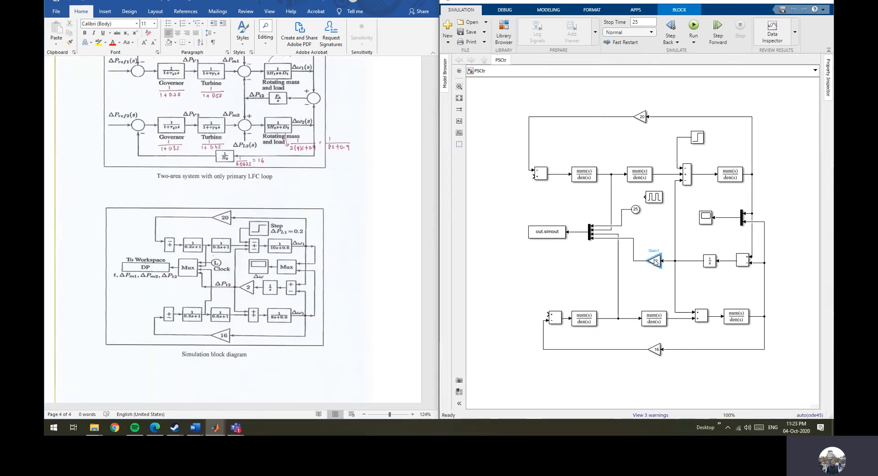
pyautogui.doubleClick(655, 261)
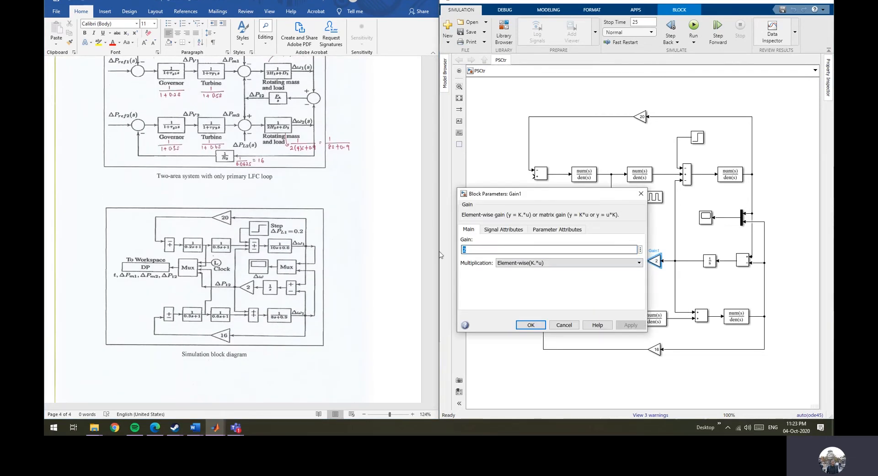
pyautogui.click(562, 325)
# Open the Step block's parameters and close them without changes, comparing against the simulation block diagram.
pyautogui.scroll(3, 298, 230)
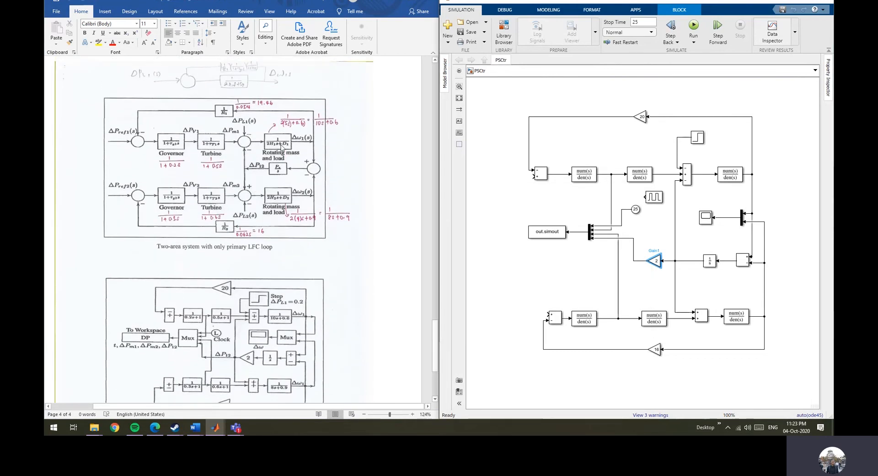
pyautogui.scroll(-1, 295, 247)
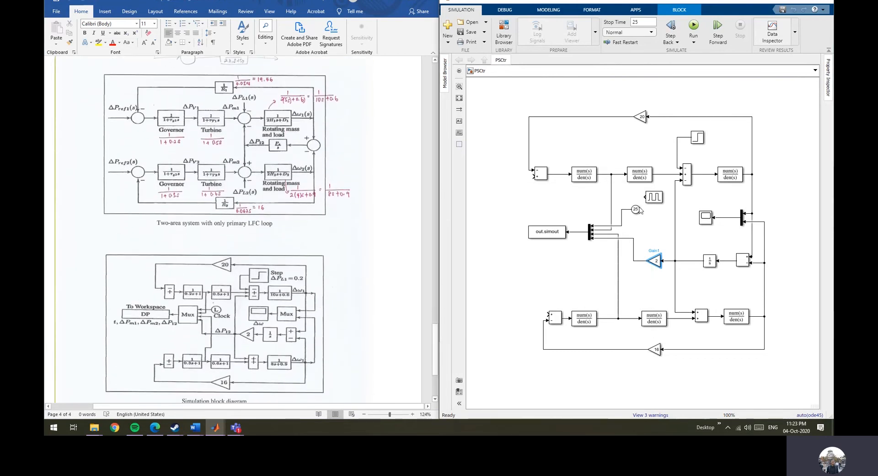
pyautogui.doubleClick(697, 137)
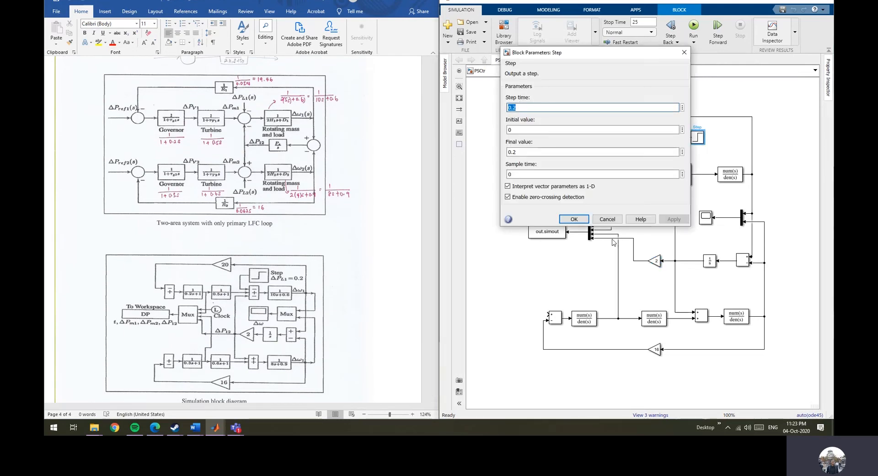
pyautogui.click(614, 221)
pyautogui.scroll(-4, 357, 303)
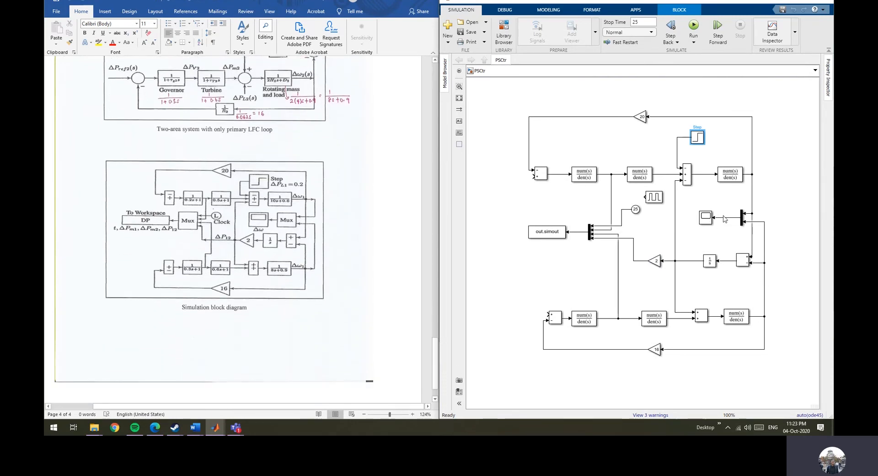
# Run the simulation and open the Scope display.
pyautogui.click(694, 26)
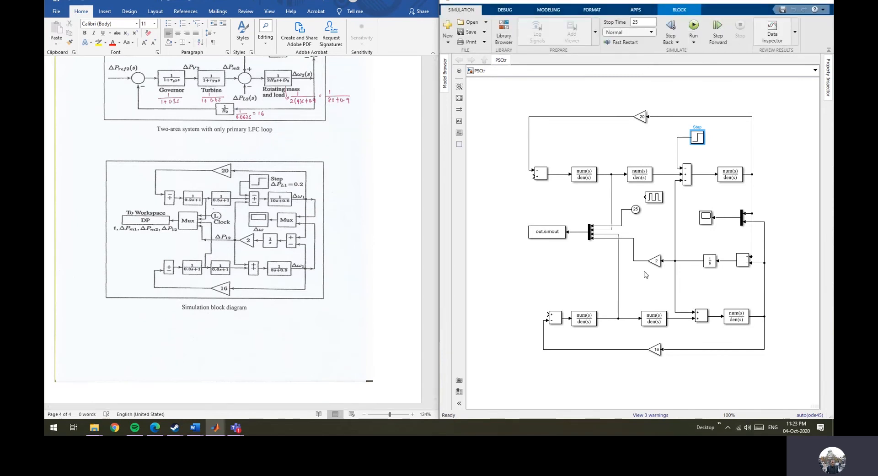
pyautogui.click(707, 218)
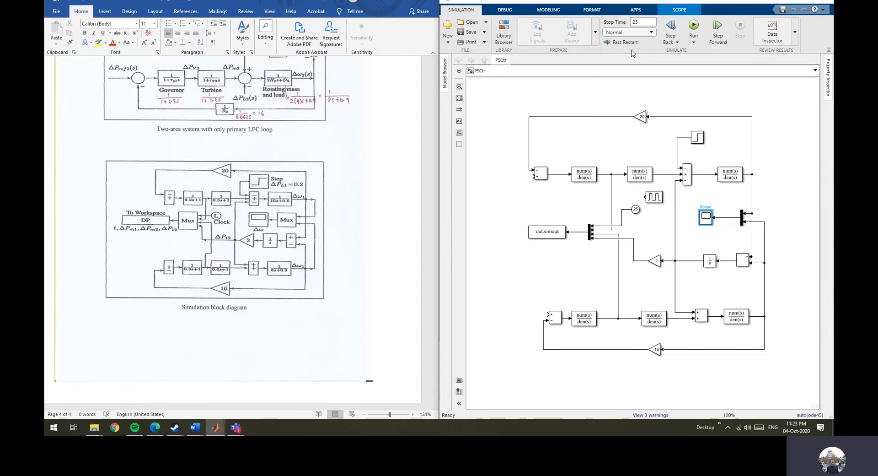
pyautogui.click(215, 426)
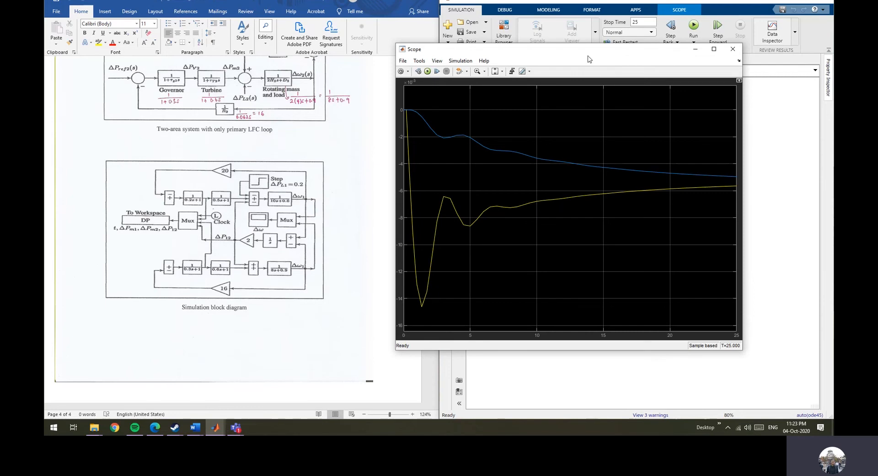
# Show the legend on the Scope plot, then close the Scope window.
pyautogui.moveTo(606, 55); pyautogui.dragTo(554, 53)
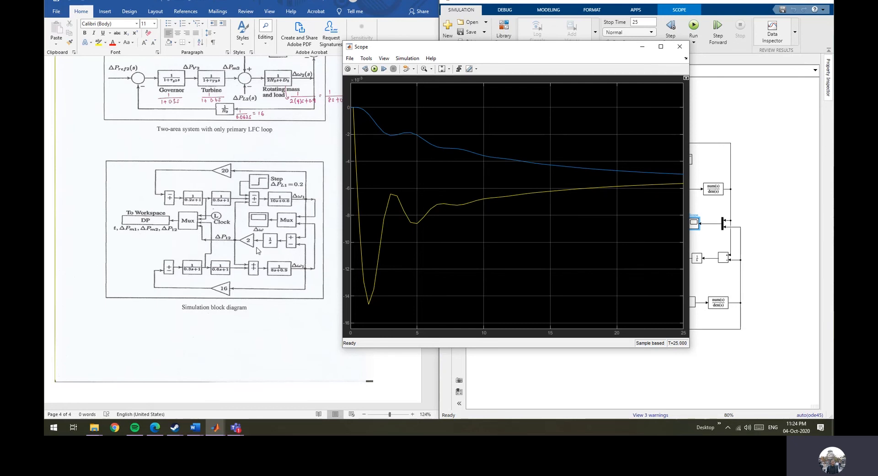
pyautogui.rightClick(460, 152)
pyautogui.click(493, 132)
pyautogui.click(379, 60)
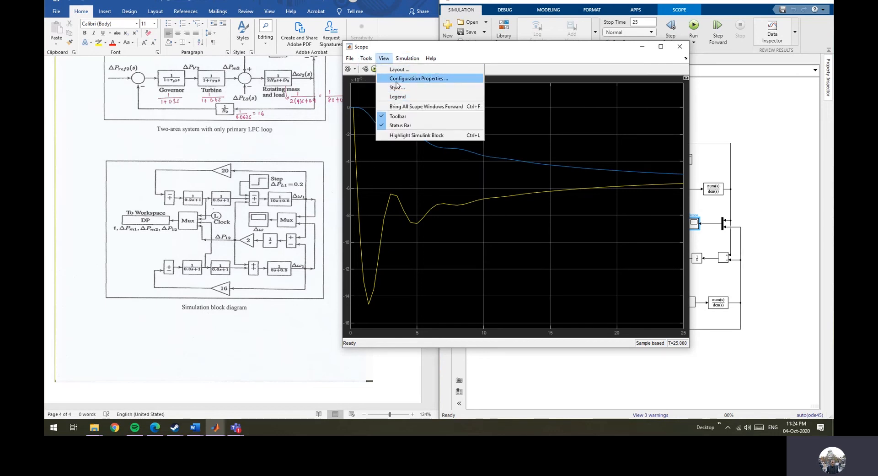
pyautogui.click(594, 274)
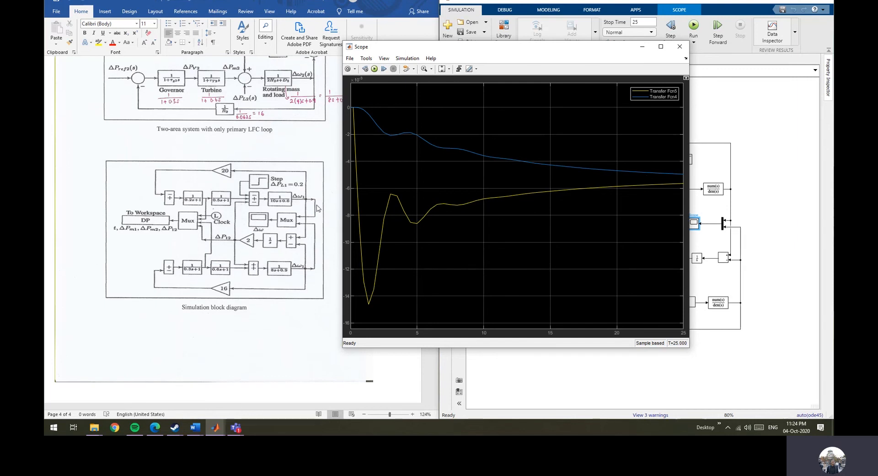
pyautogui.click(680, 46)
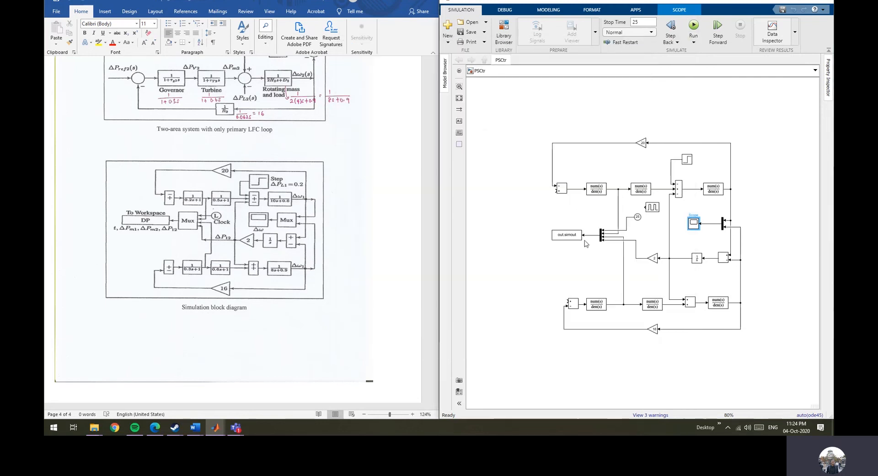
# Zoom into the model and trace the signal lines feeding the Mux and the To Workspace block.
pyautogui.scroll(4, 637, 237)
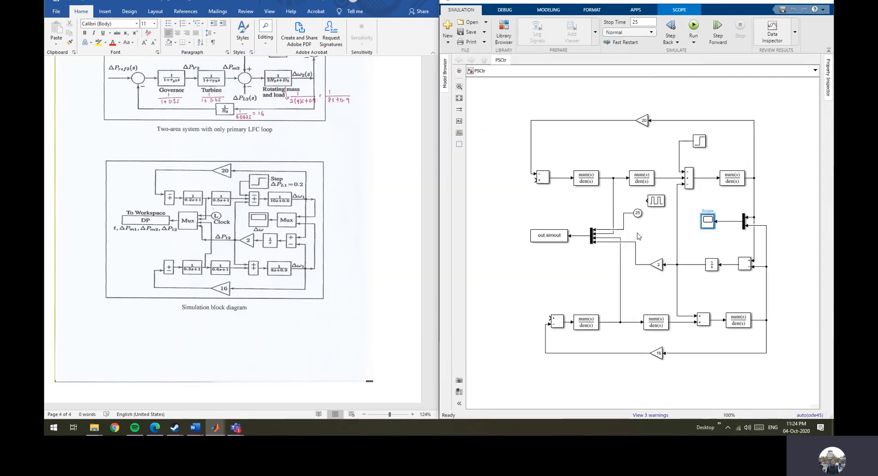
pyautogui.click(596, 223)
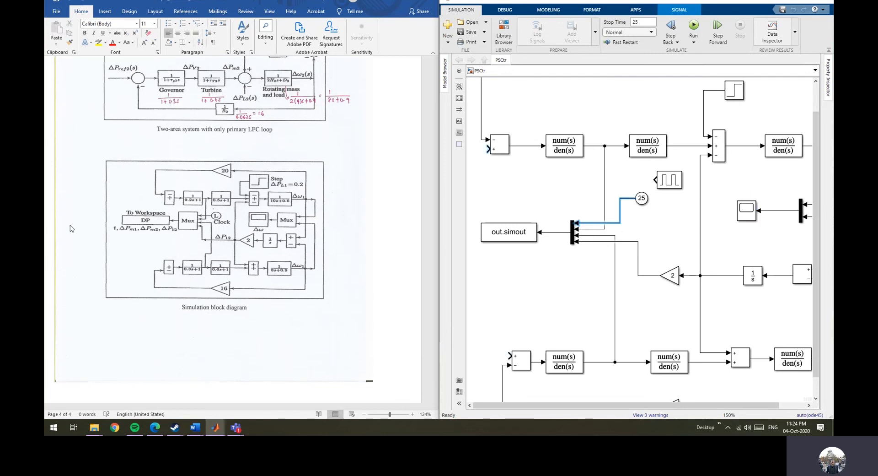
pyautogui.click(589, 227)
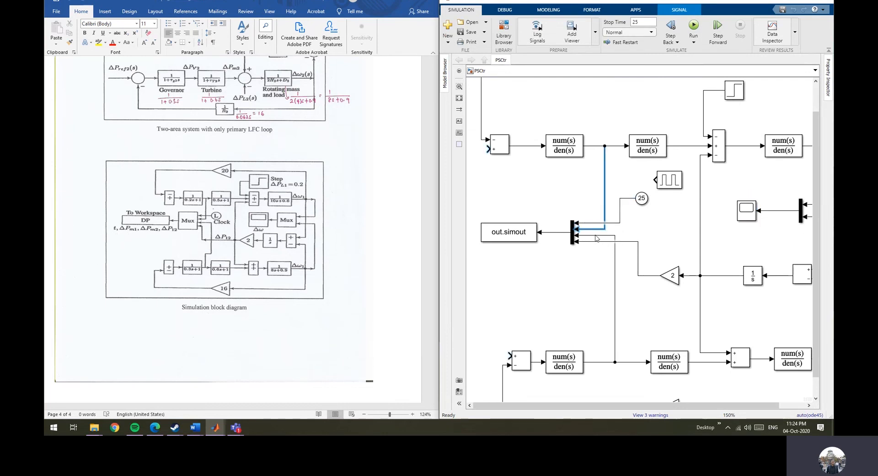
pyautogui.click(596, 236)
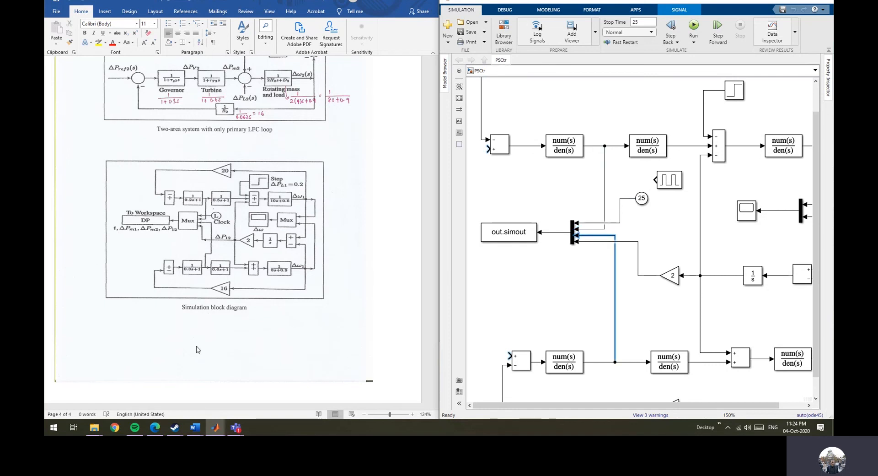
pyautogui.click(604, 242)
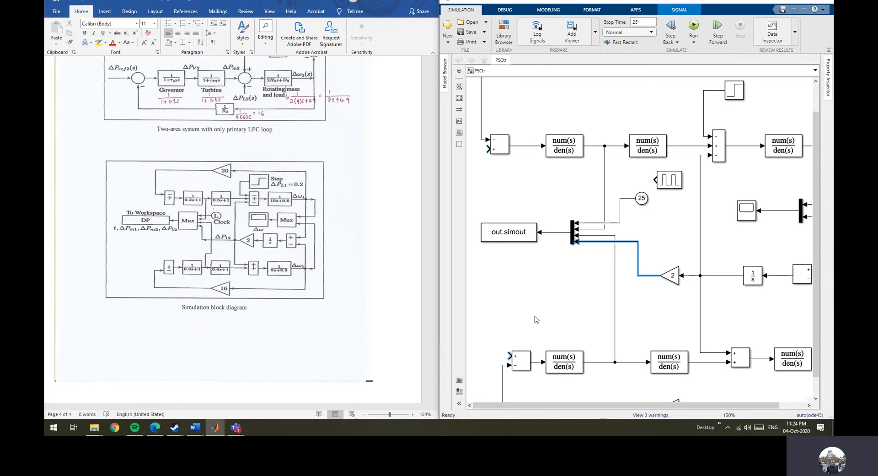
pyautogui.click(515, 236)
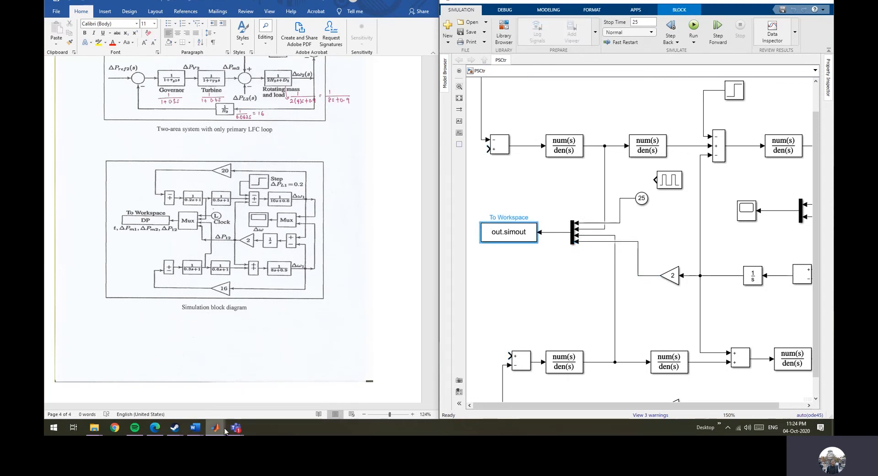
# Switch to the MATLAB main window and select the out variable in the workspace.
pyautogui.moveTo(215, 428)
pyautogui.click(171, 390)
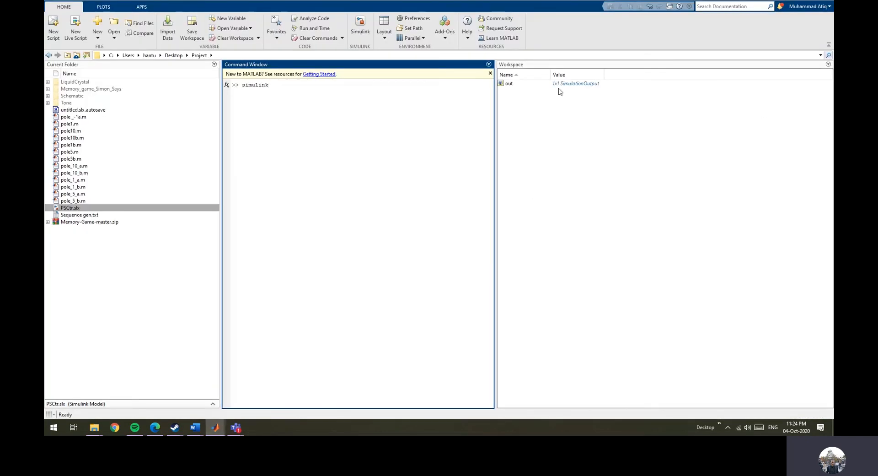
pyautogui.click(511, 85)
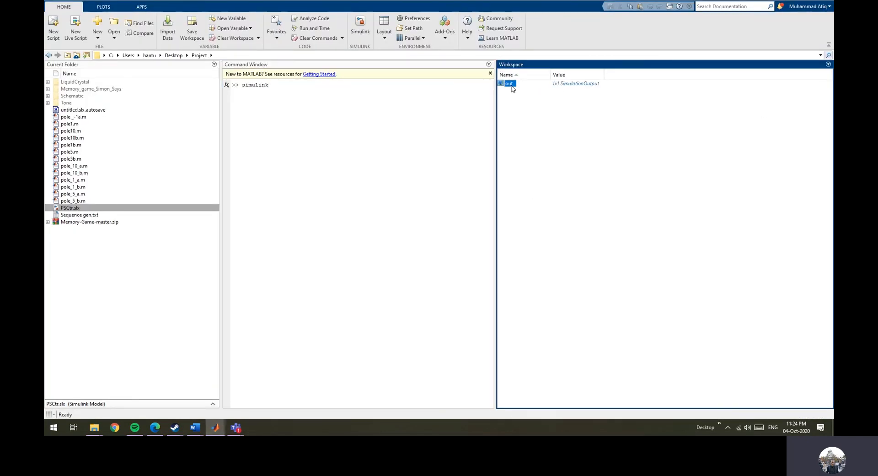
pyautogui.click(215, 428)
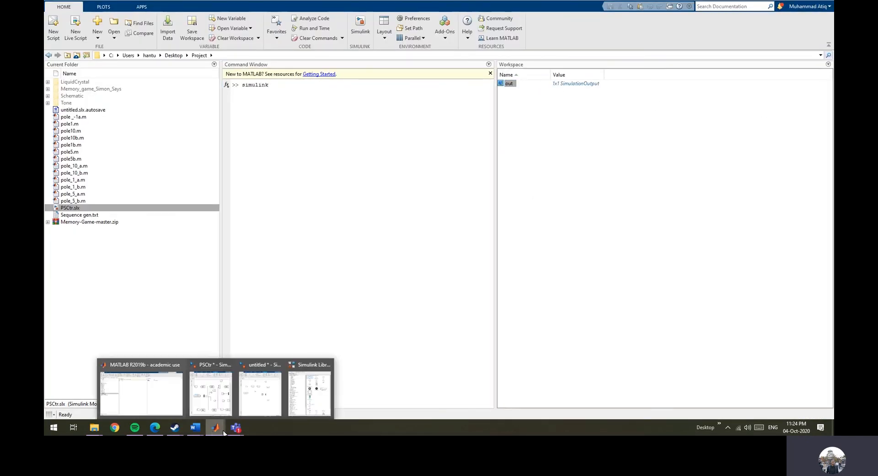
pyautogui.click(219, 391)
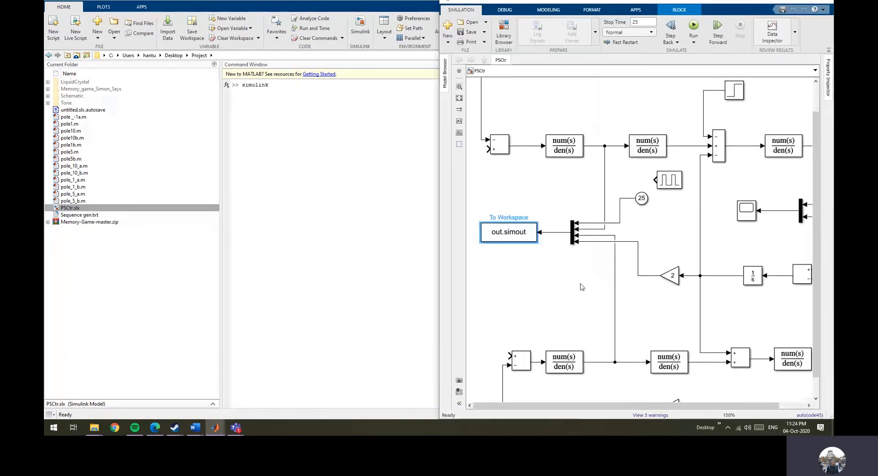
pyautogui.click(789, 1)
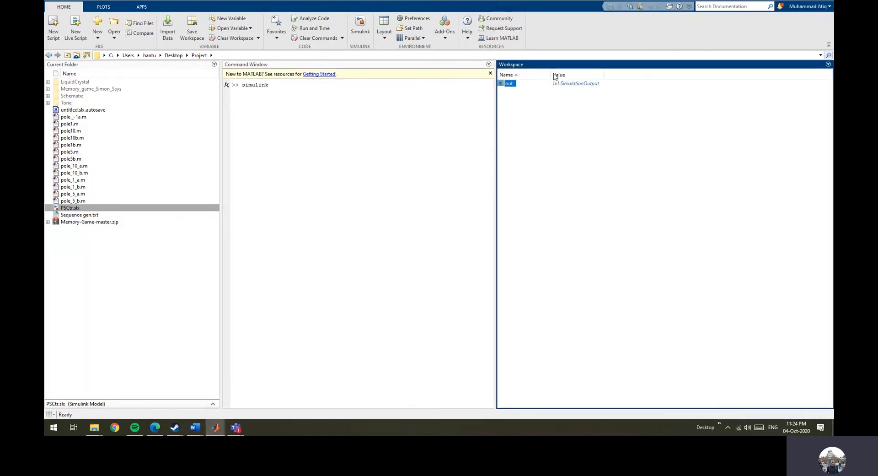
# Plot the out workspace variable in the Simulation Data Inspector and select each of its four subplots.
pyautogui.rightClick(511, 84)
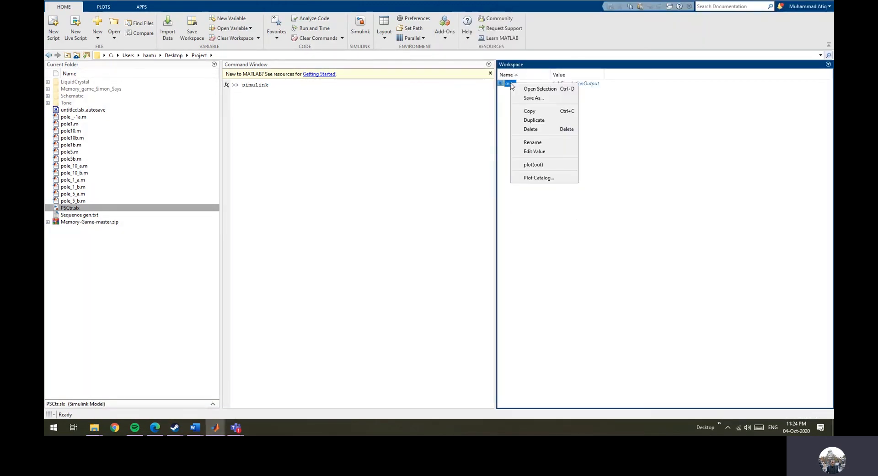
pyautogui.click(557, 165)
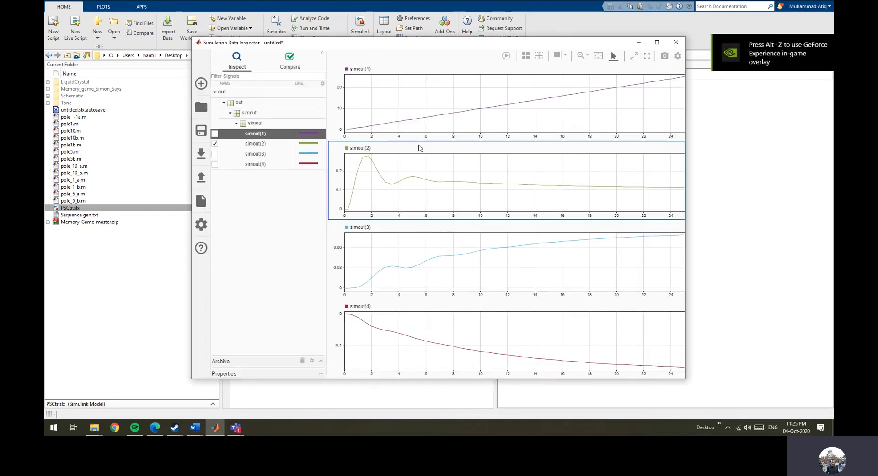
pyautogui.click(419, 119)
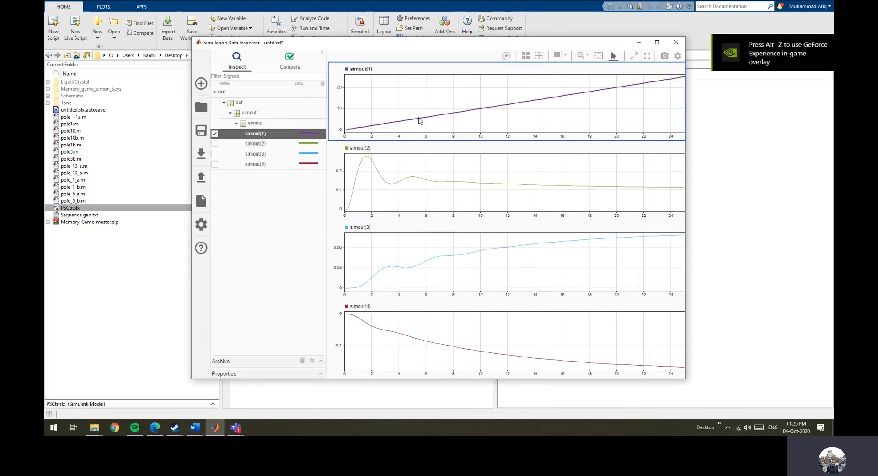
pyautogui.click(416, 178)
pyautogui.click(439, 271)
pyautogui.click(450, 355)
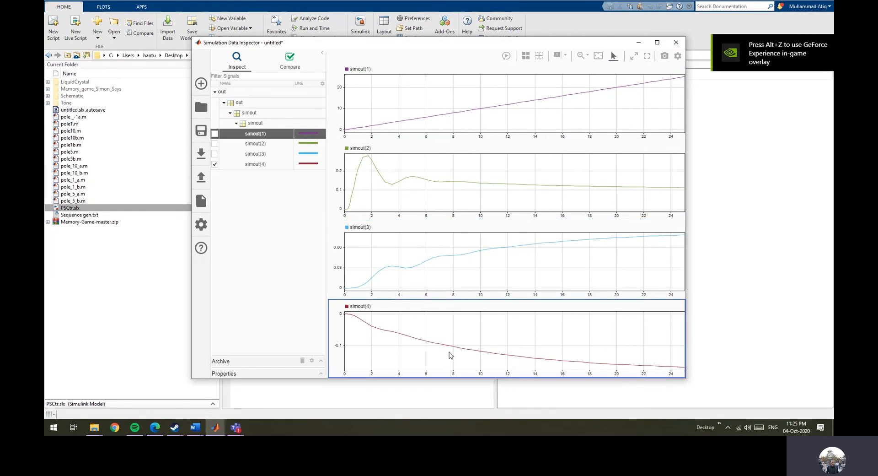
# Overlay simout(2), simout(3) and simout(4) together in the second subplot.
pyautogui.click(426, 133)
pyautogui.click(425, 155)
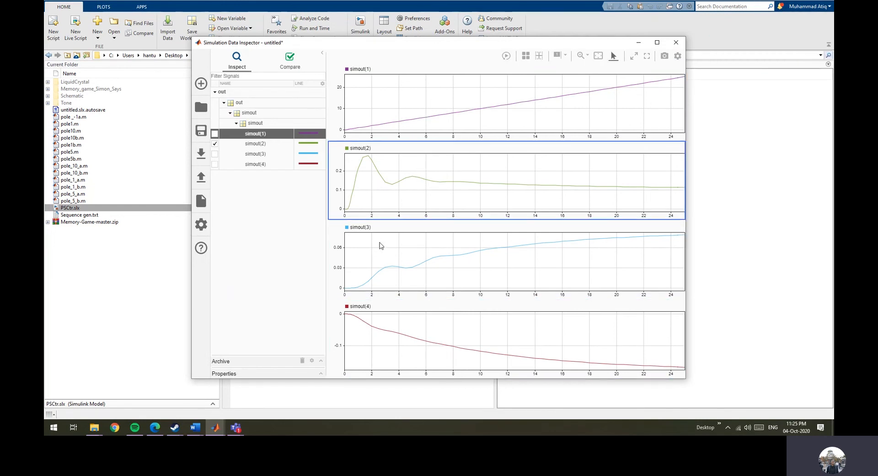
pyautogui.click(214, 153)
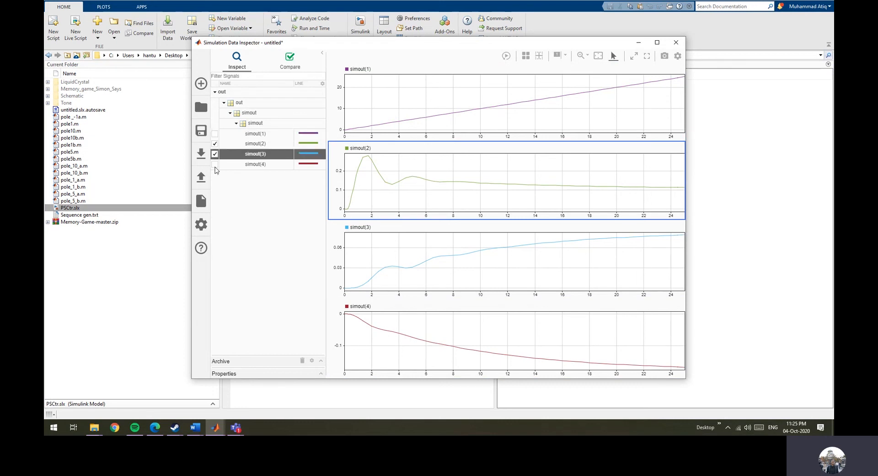
pyautogui.click(215, 165)
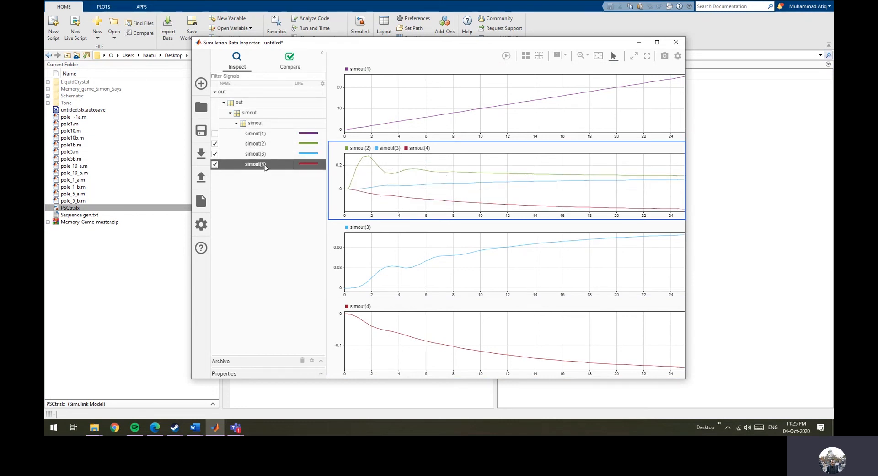
pyautogui.rightClick(446, 182)
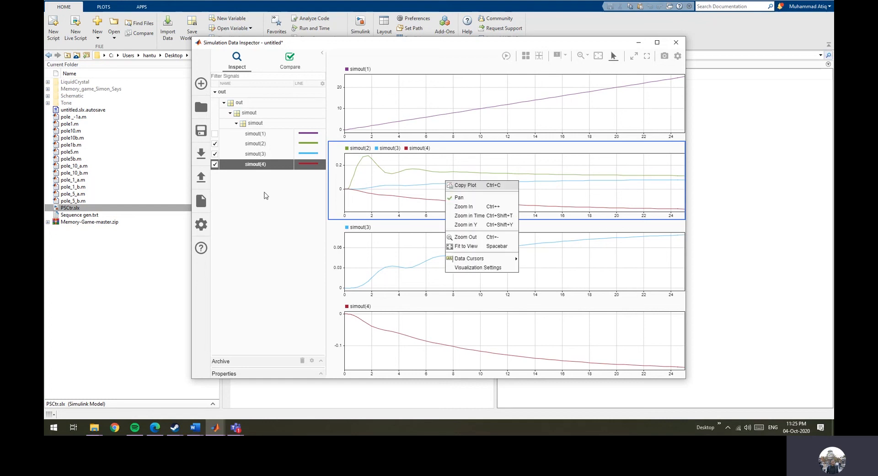
pyautogui.rightClick(258, 166)
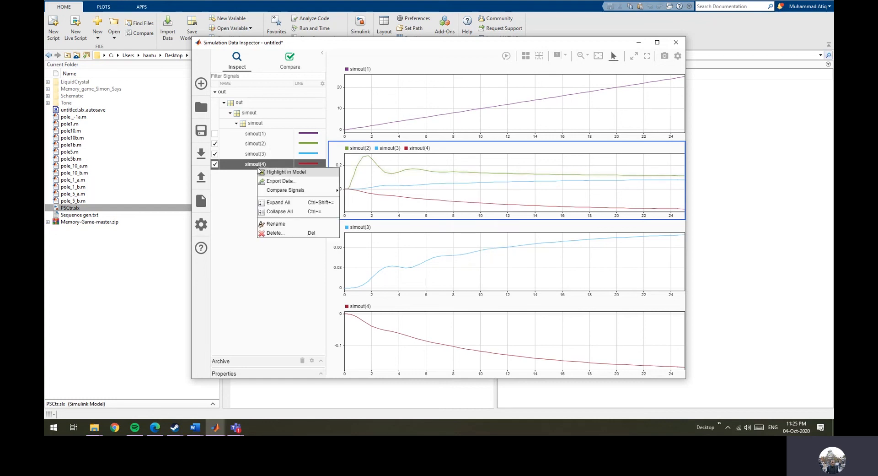
pyautogui.click(301, 182)
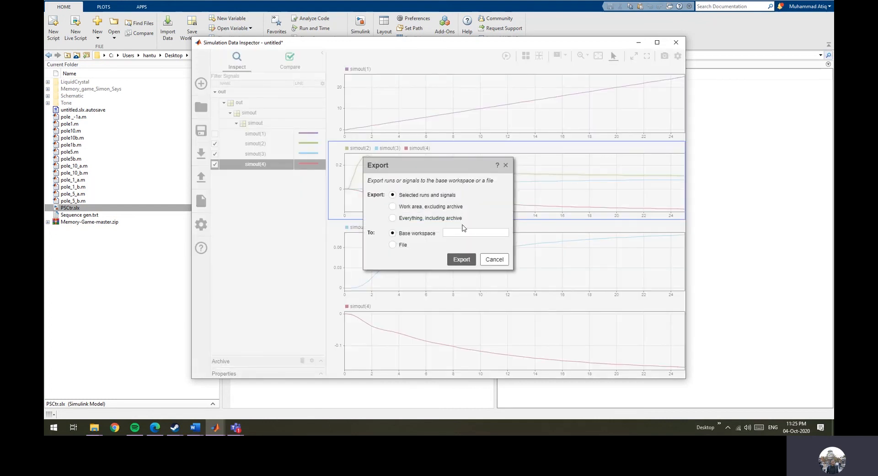
pyautogui.click(494, 259)
# Switch to the Word document and review the two-area simulation block diagram.
pyautogui.click(639, 42)
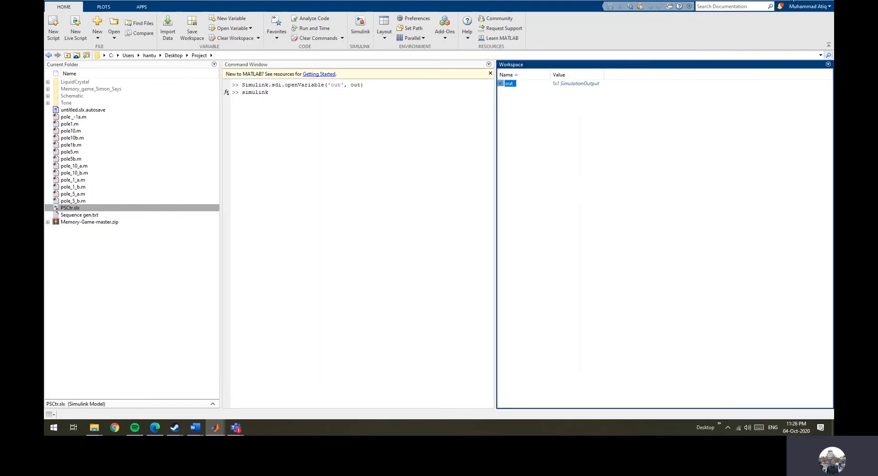
pyautogui.click(789, 1)
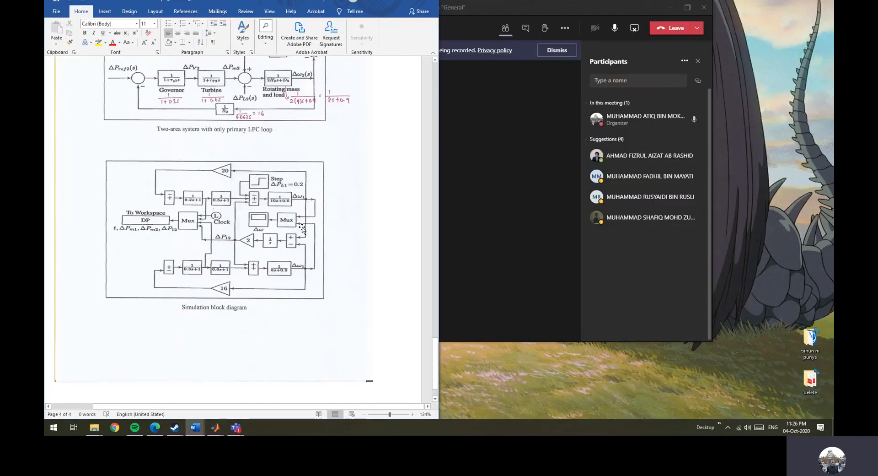
pyautogui.doubleClick(415, 5)
pyautogui.scroll(5, 571, 370)
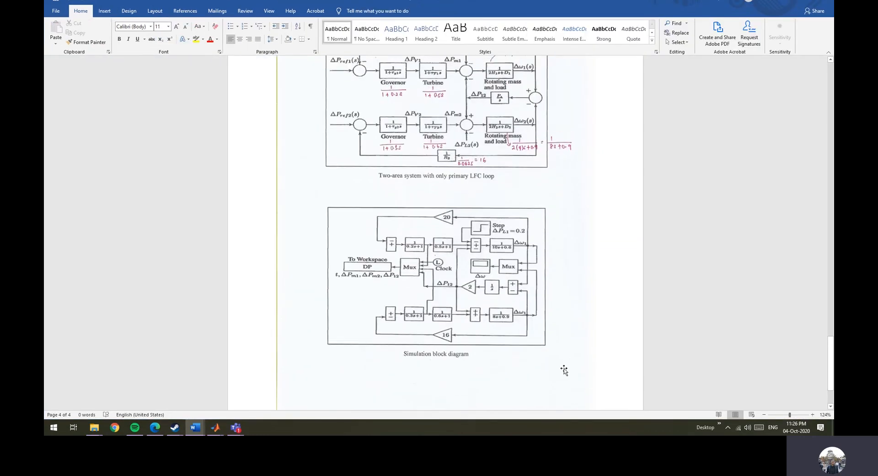
pyautogui.scroll(2, 558, 334)
pyautogui.scroll(-5, 562, 323)
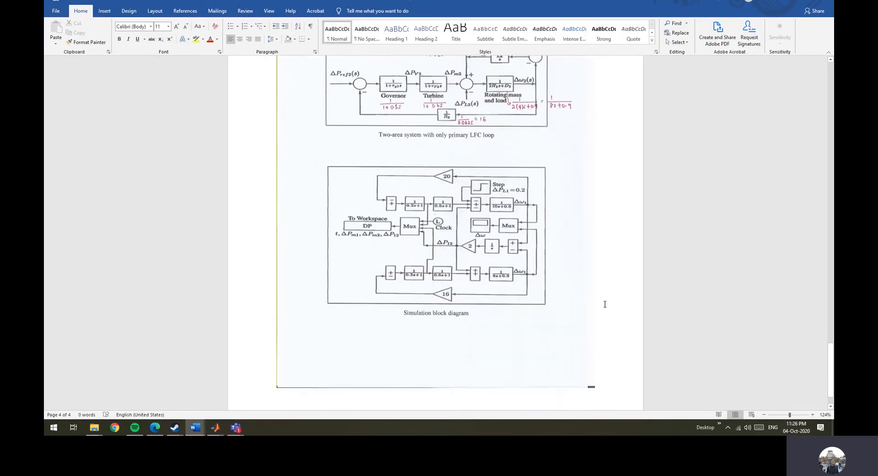
pyautogui.scroll(1, 564, 300)
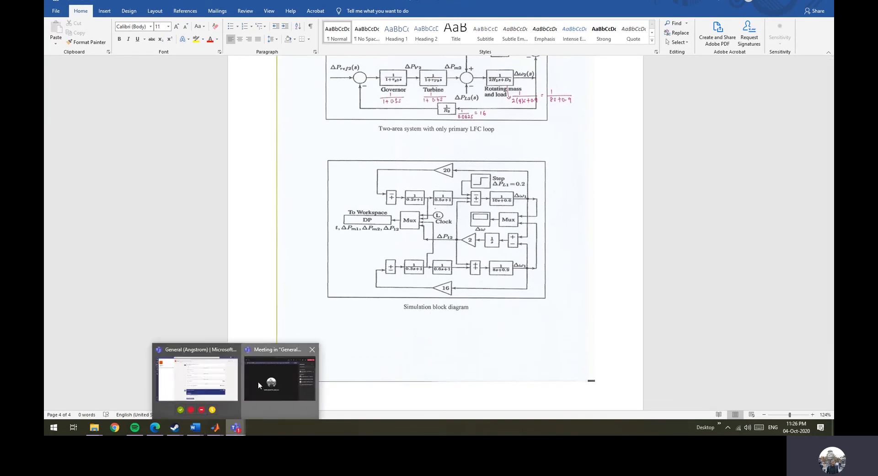
pyautogui.click(258, 381)
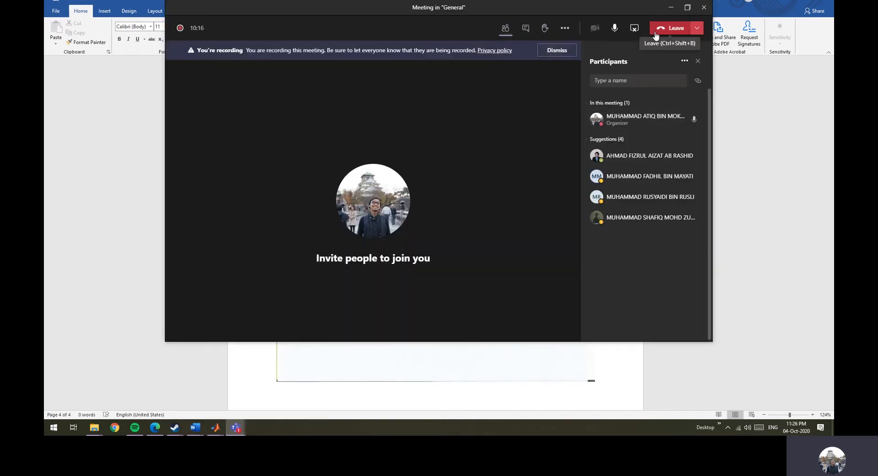
pyautogui.click(565, 28)
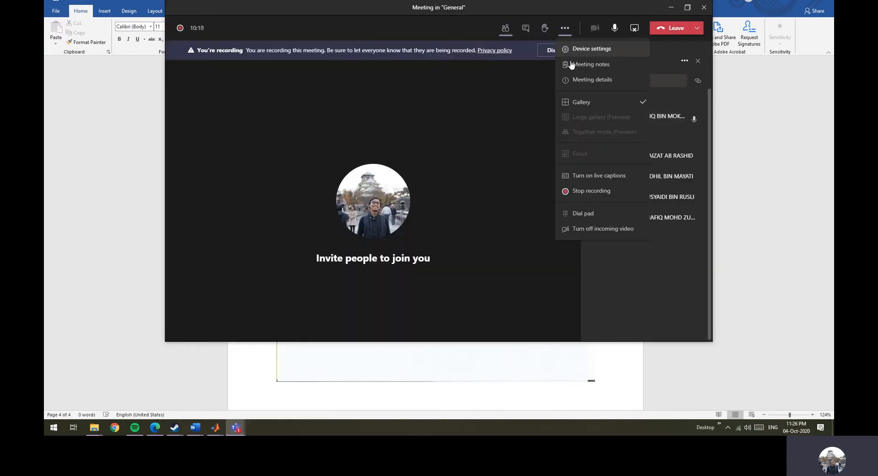
pyautogui.click(592, 190)
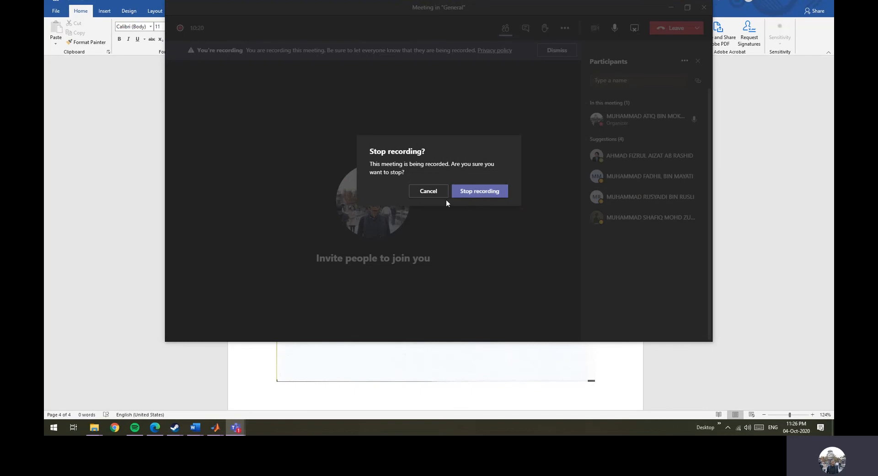